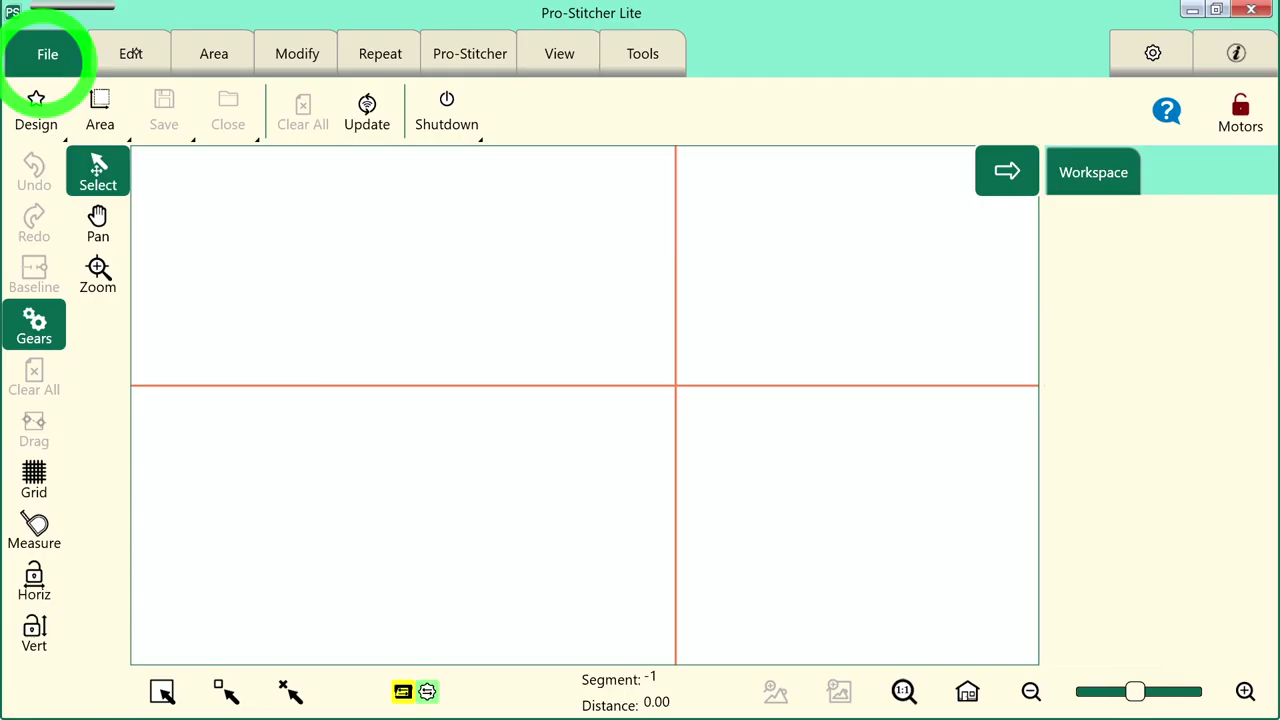
- Move through the Edit, Area and Modify tabs to Pro-Stitcher, then turn Quilt mode off and on
left_click(333, 125)
left_click(214, 54)
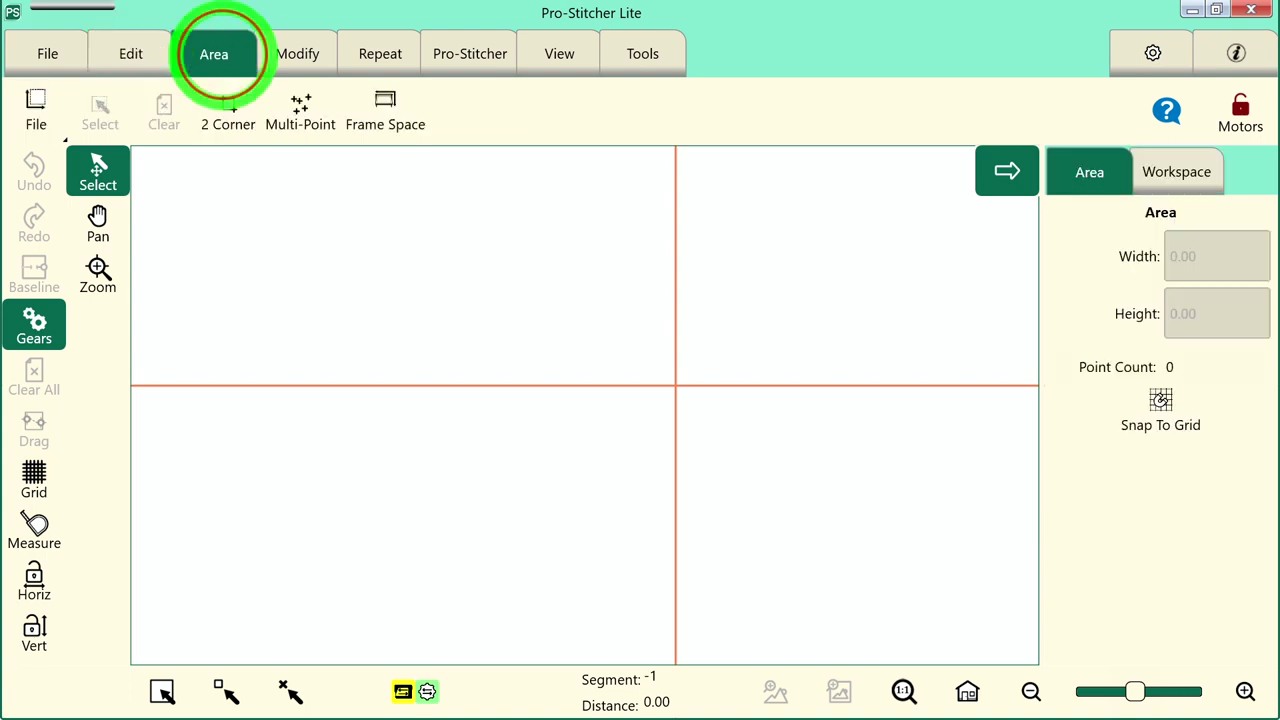
left_click(297, 54)
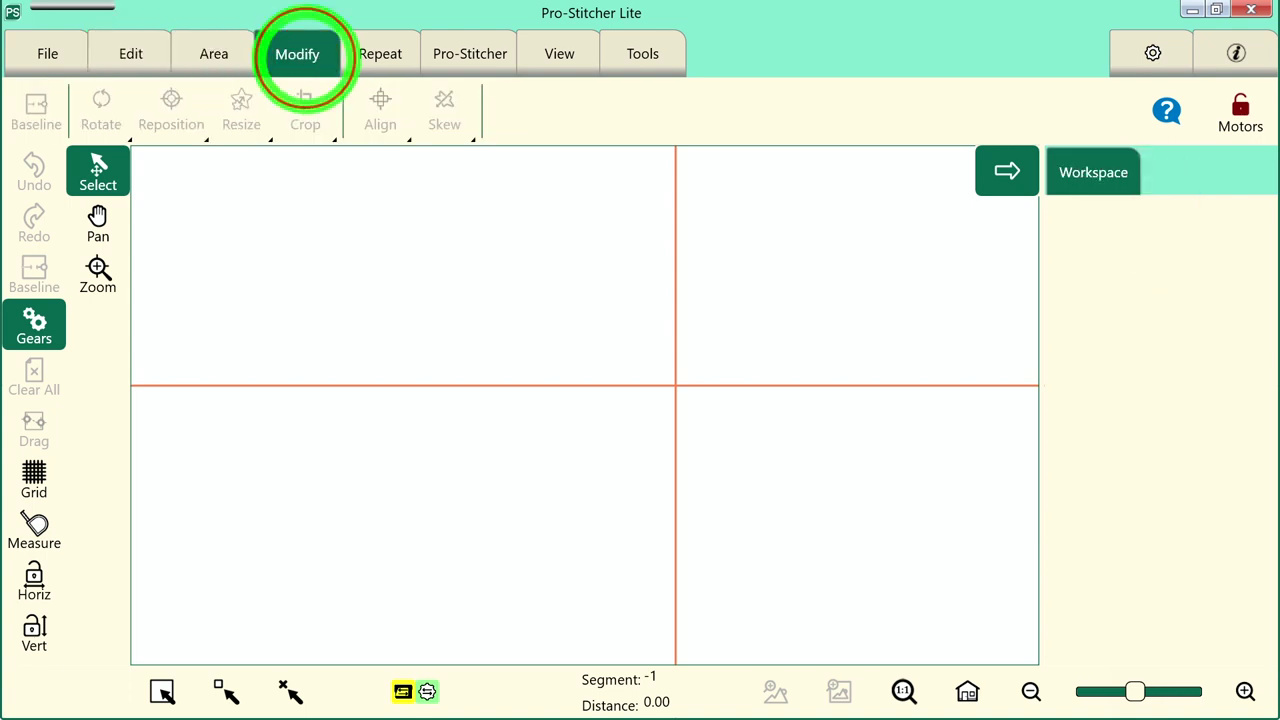
left_click(470, 52)
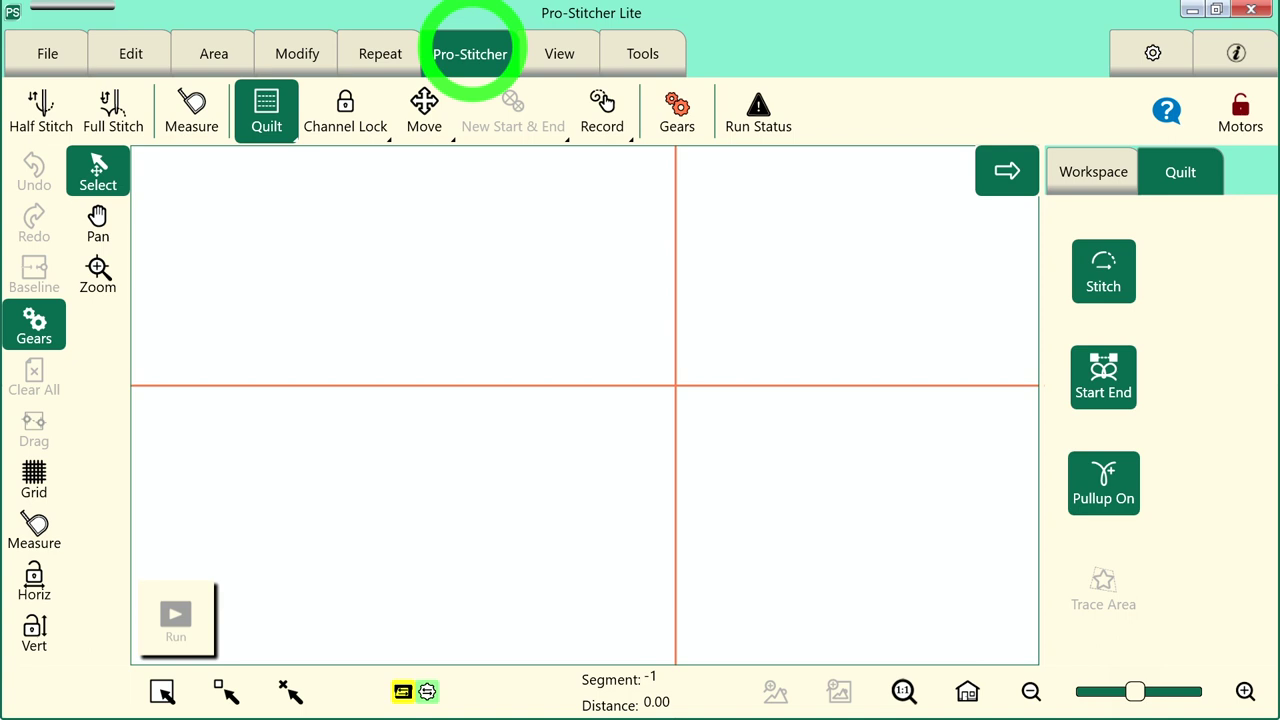
left_click(268, 108)
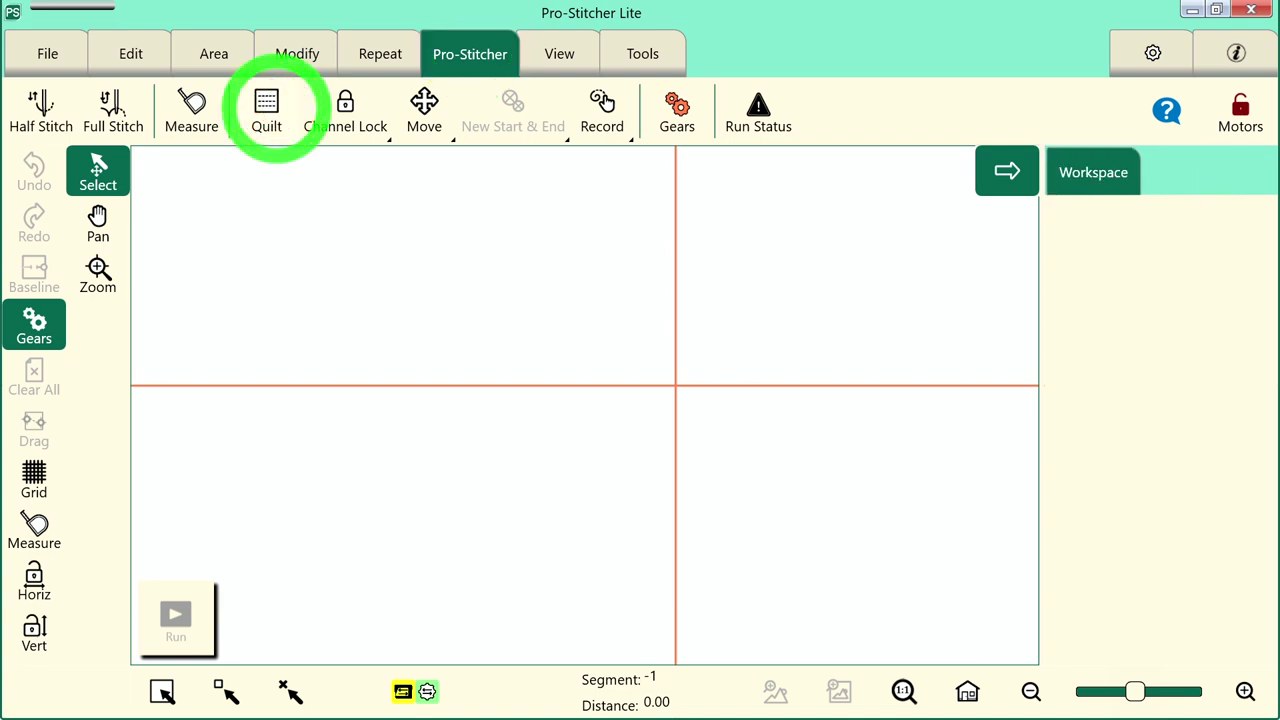
left_click(266, 108)
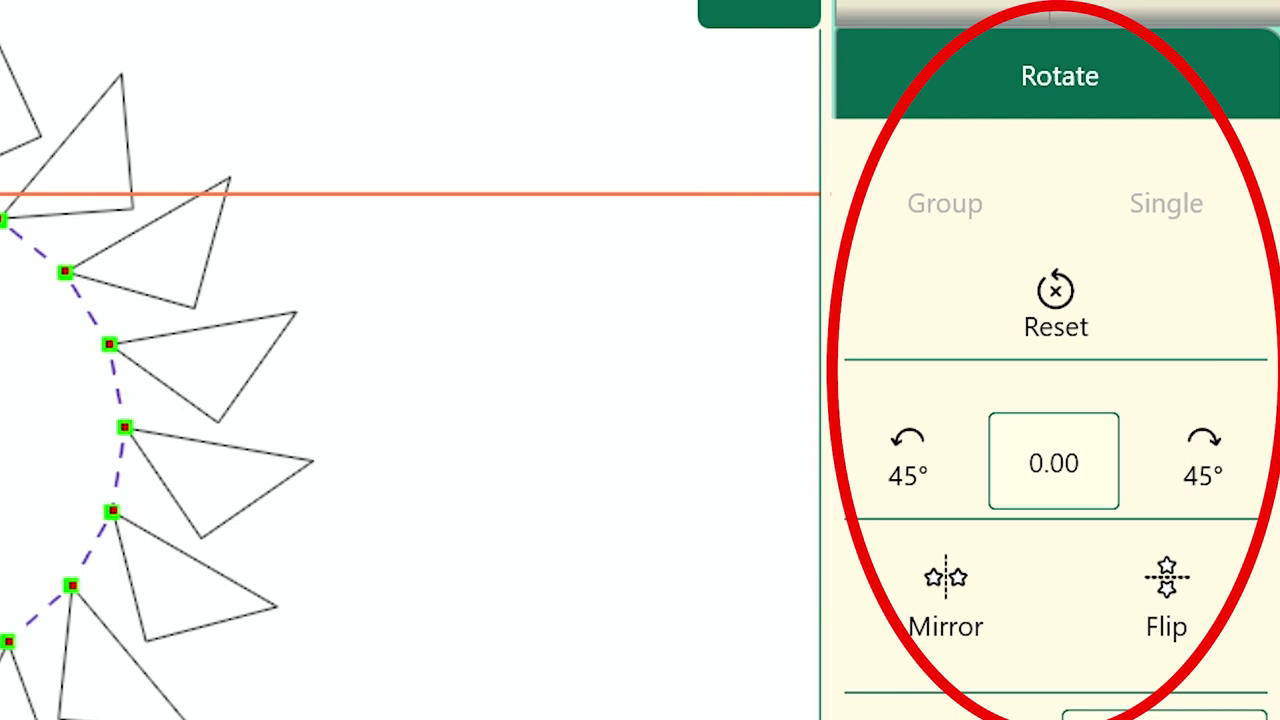
- Apply a baseline to the Flying Geese Circle design, undo it, then redo it
left_click(1216, 282)
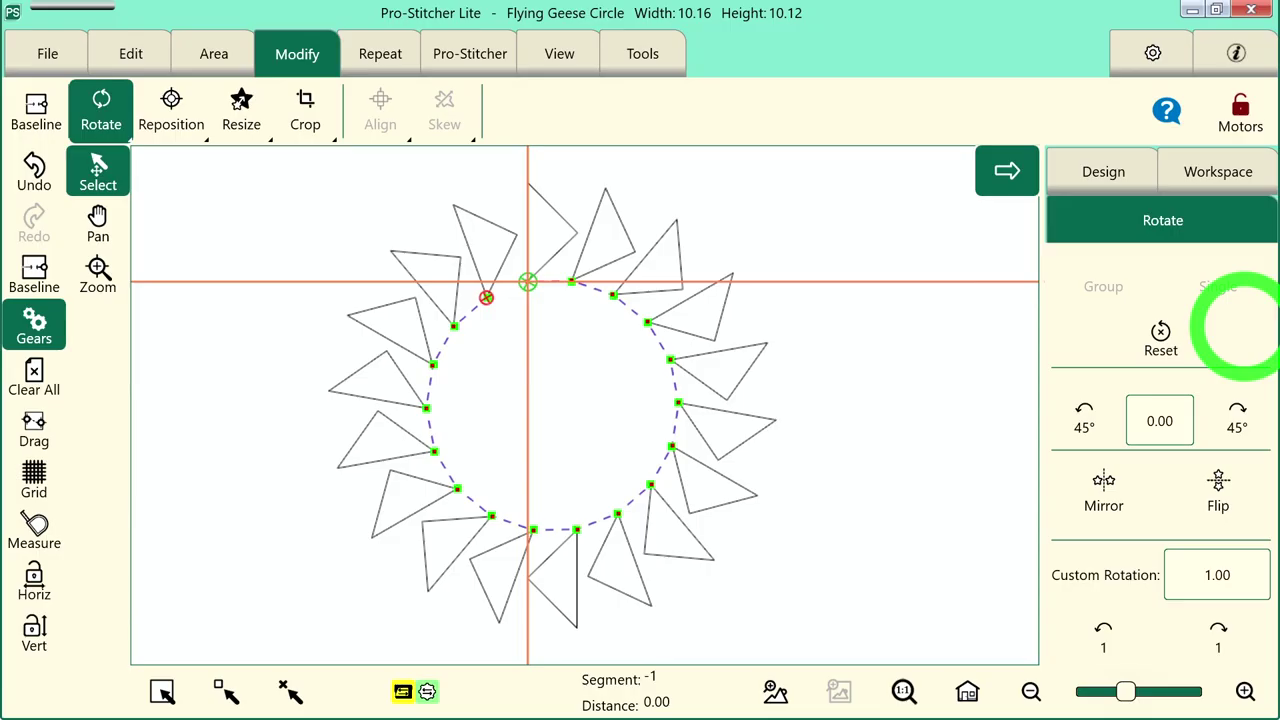
left_click(34, 268)
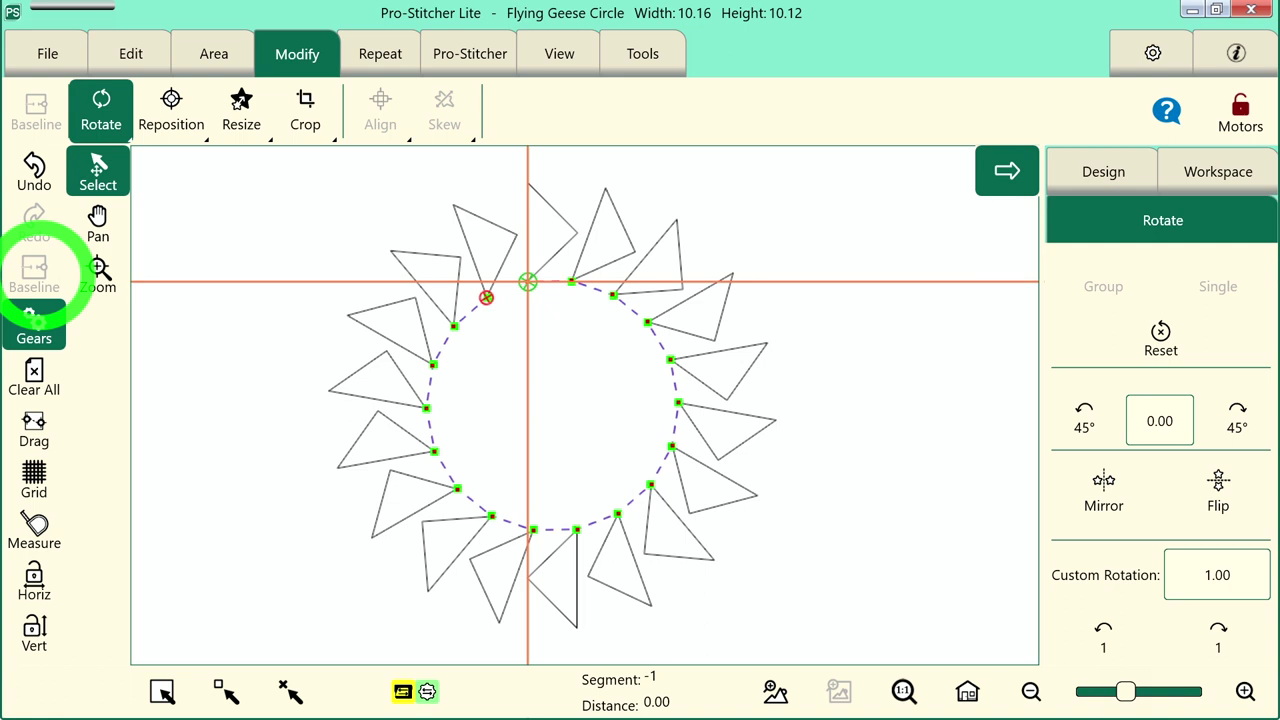
left_click(34, 170)
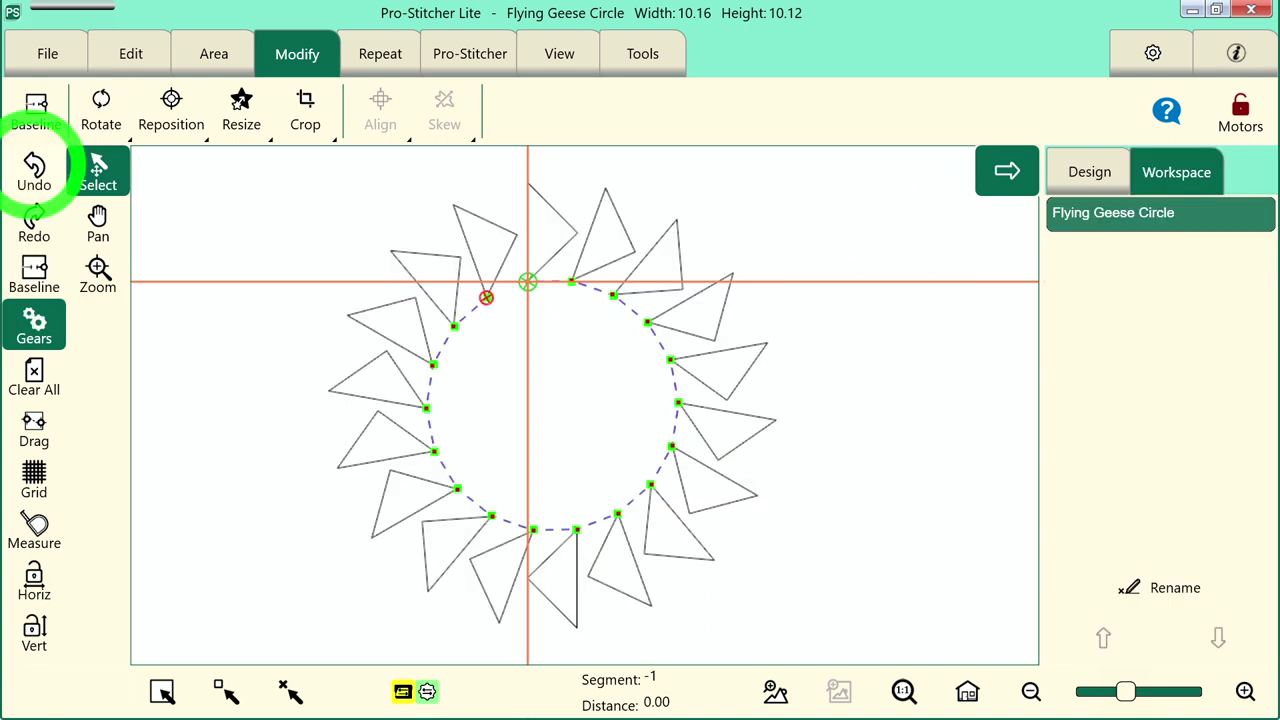
left_click(34, 222)
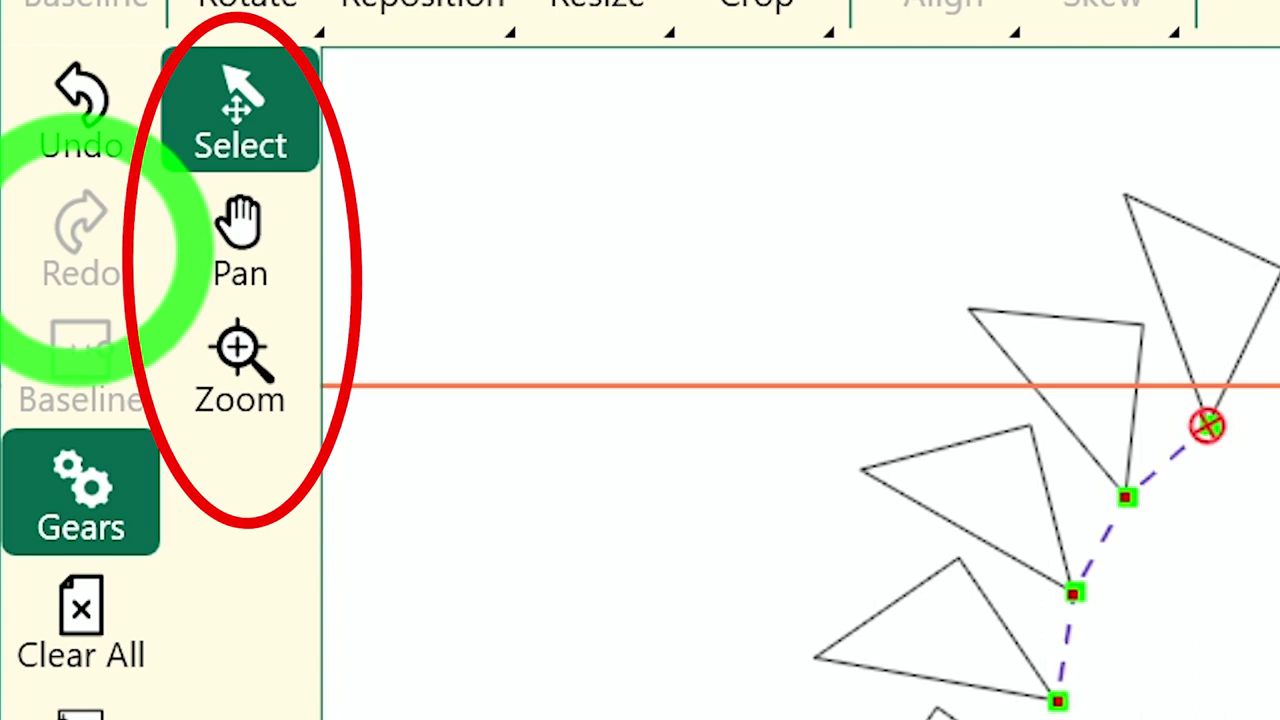
left_click(251, 137)
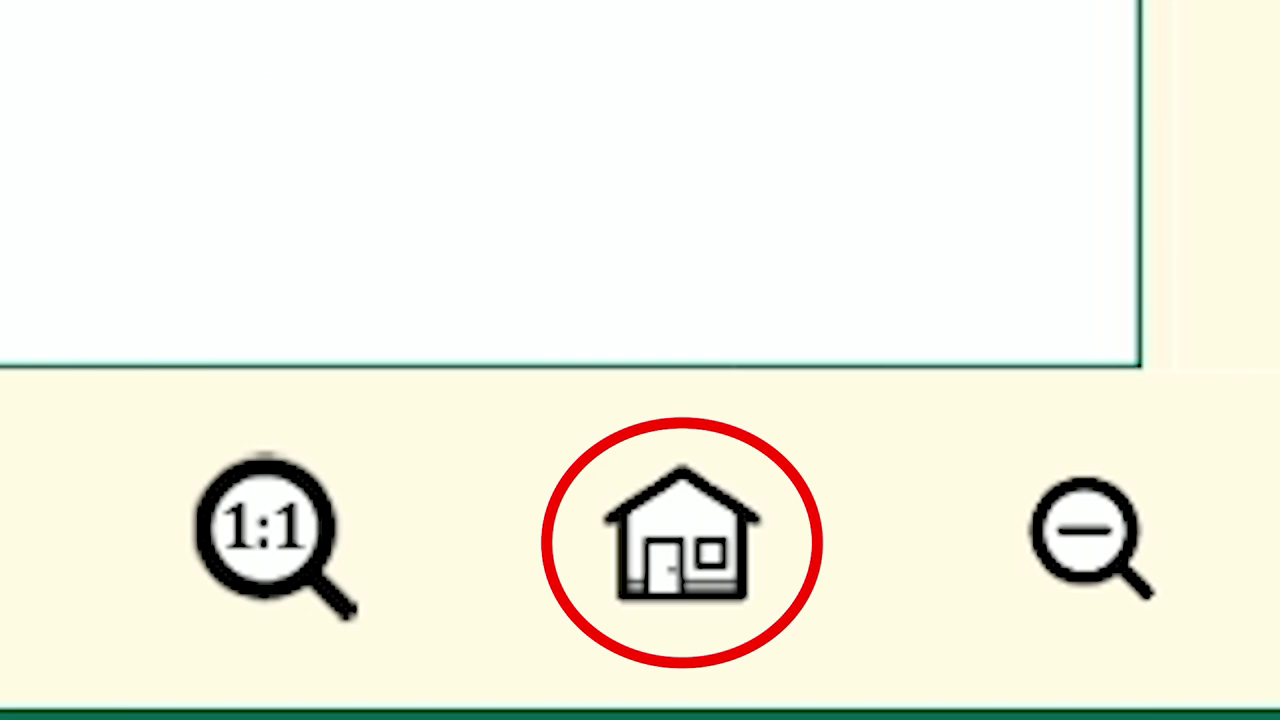
left_click(680, 540)
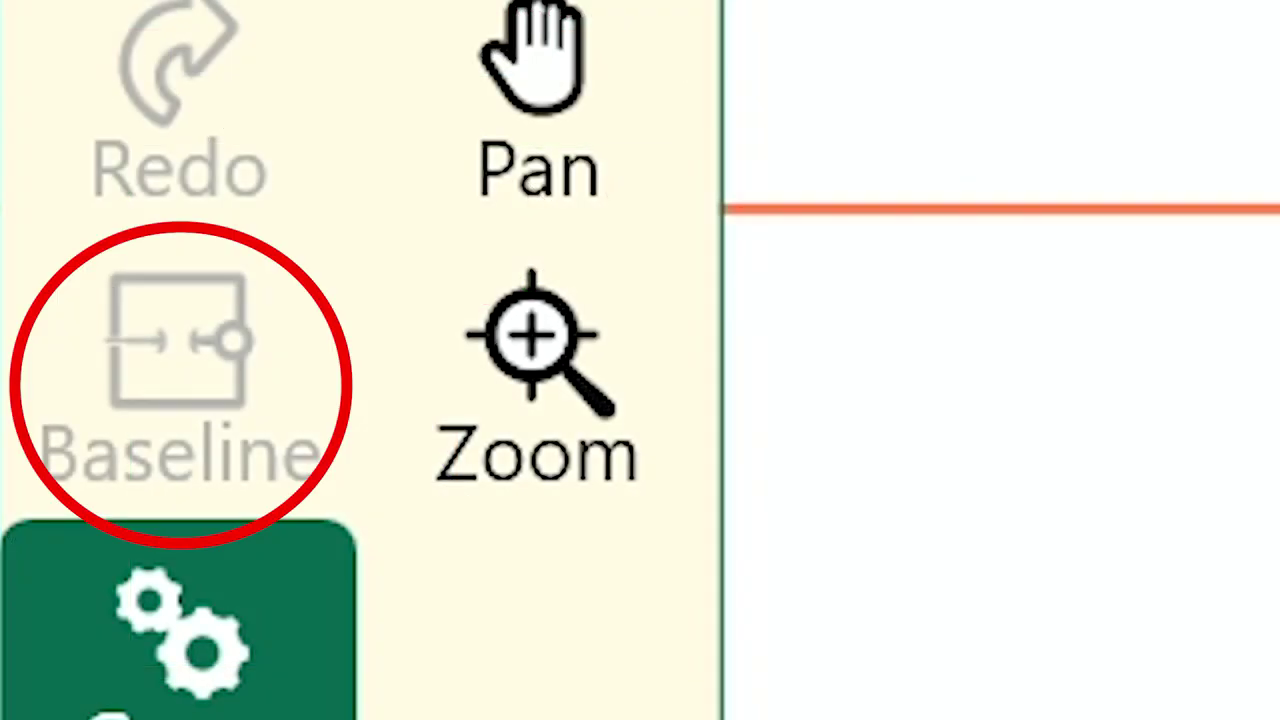
left_click(200, 410)
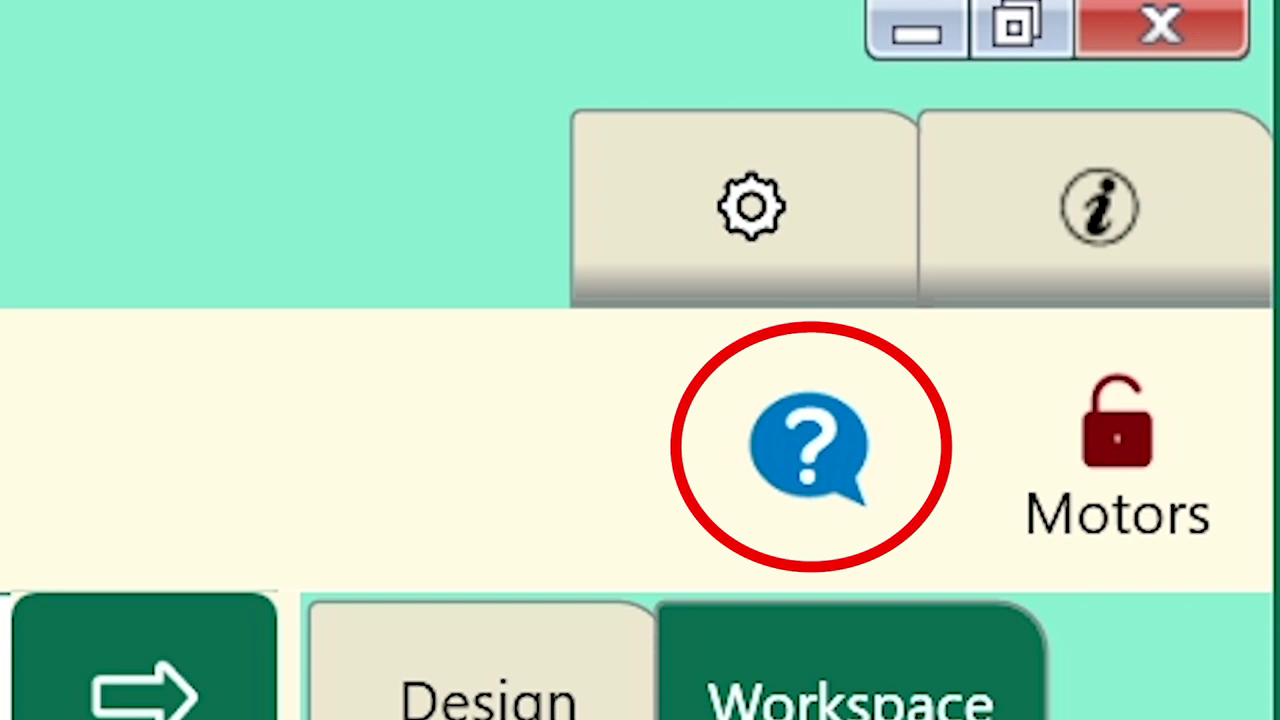
- Try context-sensitive help, dismiss its popup, then open the help manual from the info tab
left_click(810, 445)
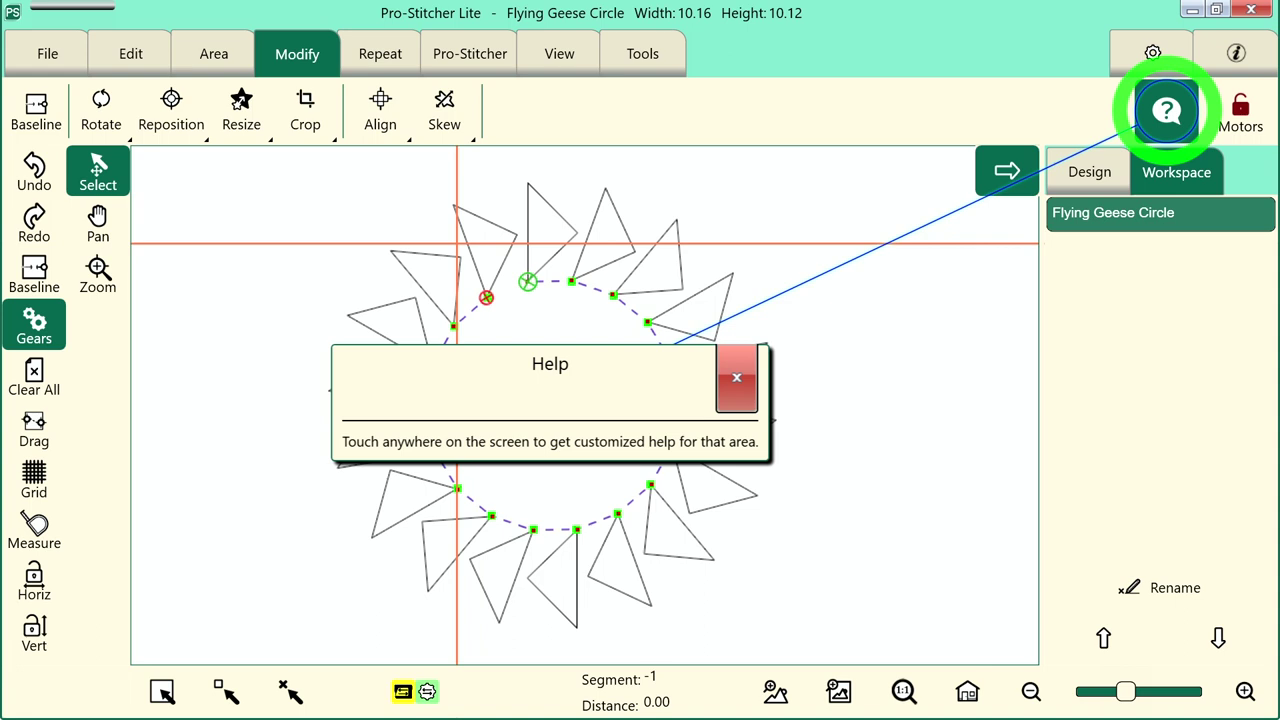
left_click(1167, 110)
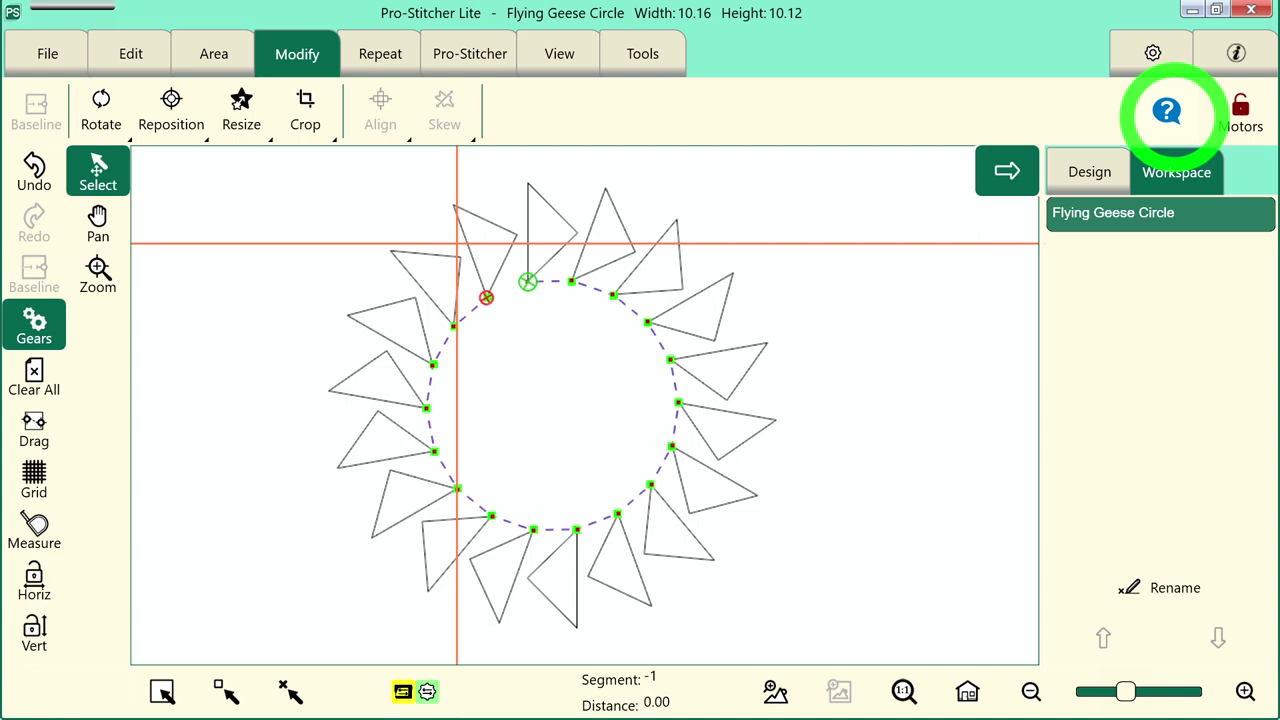
left_click(1236, 53)
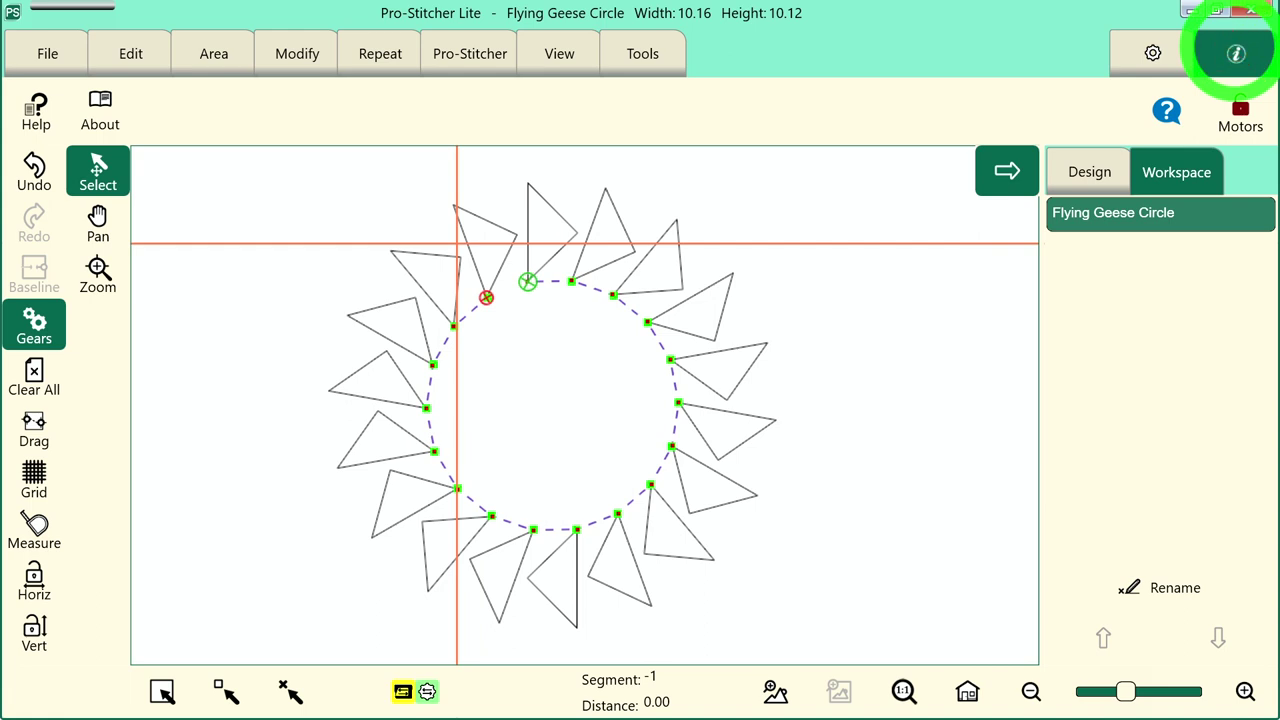
left_click(36, 112)
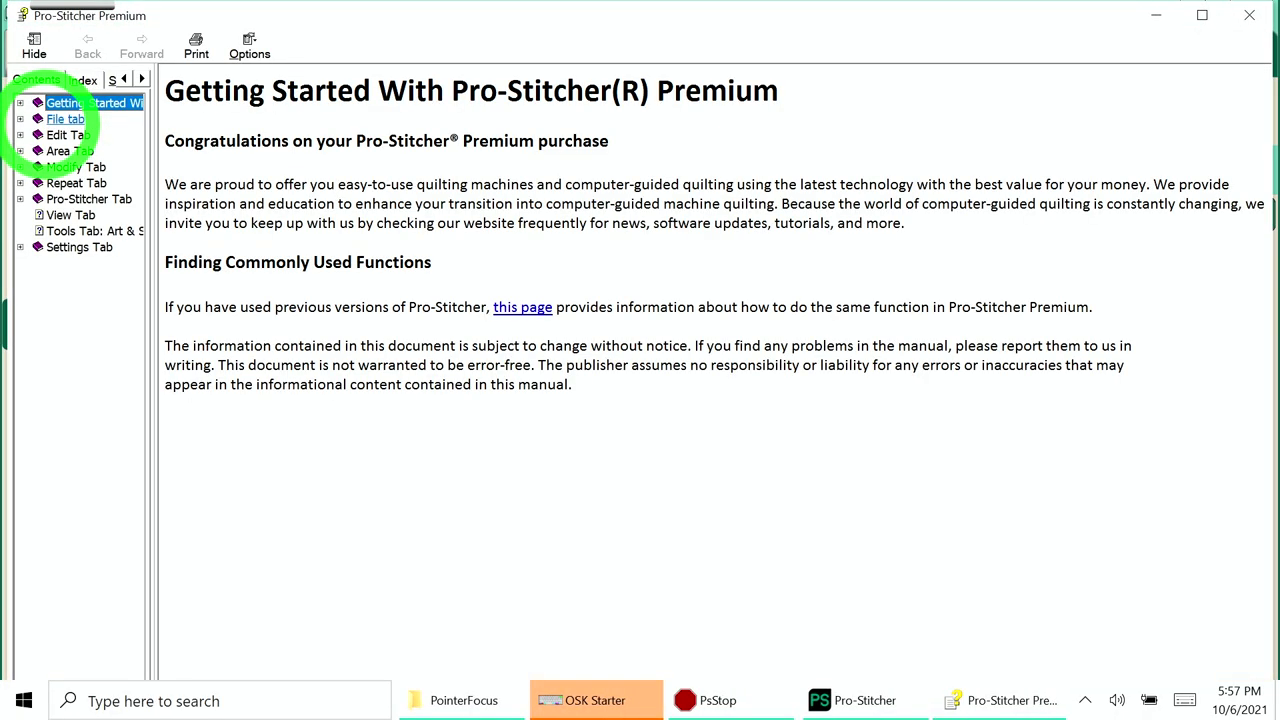
- Close the help manual and view the About info showing version 00.05.0166
left_click(1249, 15)
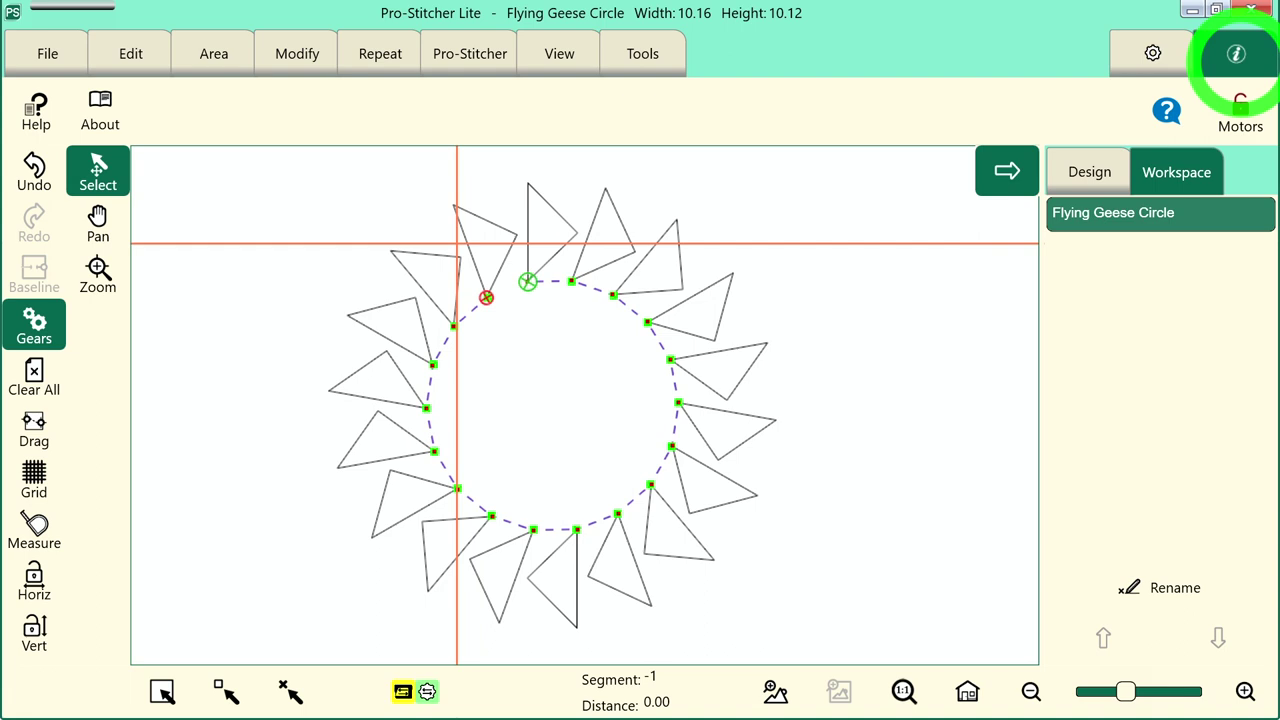
left_click(100, 112)
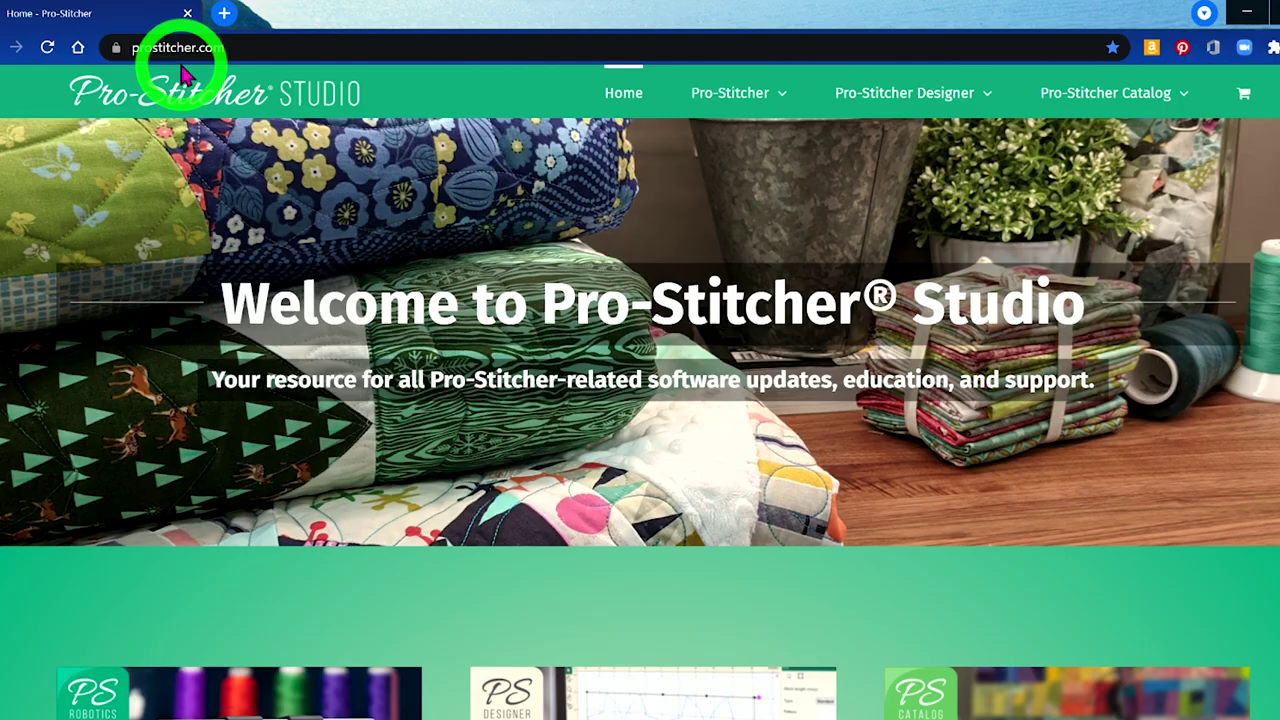
- Go to the Software downloads page from the website's Pro-Stitcher menu
mouse_move(727, 106)
left_click(730, 246)
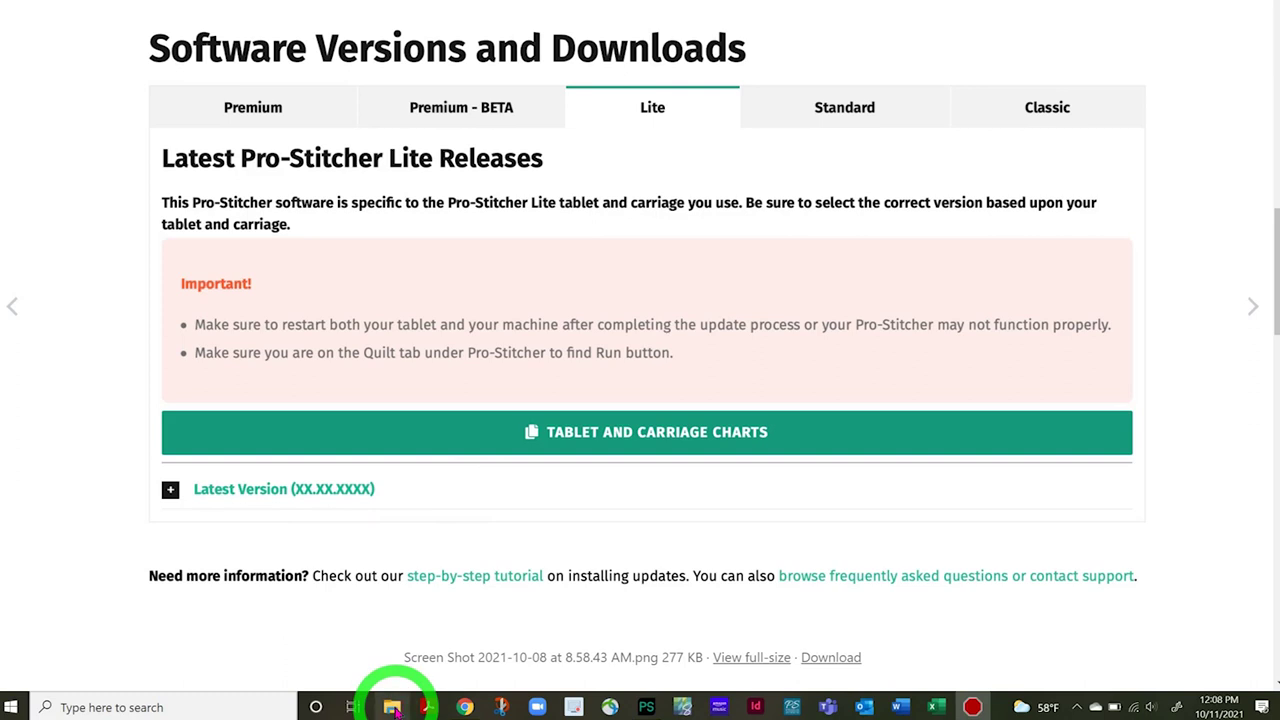
- In File Explorer's Downloads folder, extract all files from the update zip
left_click(392, 707)
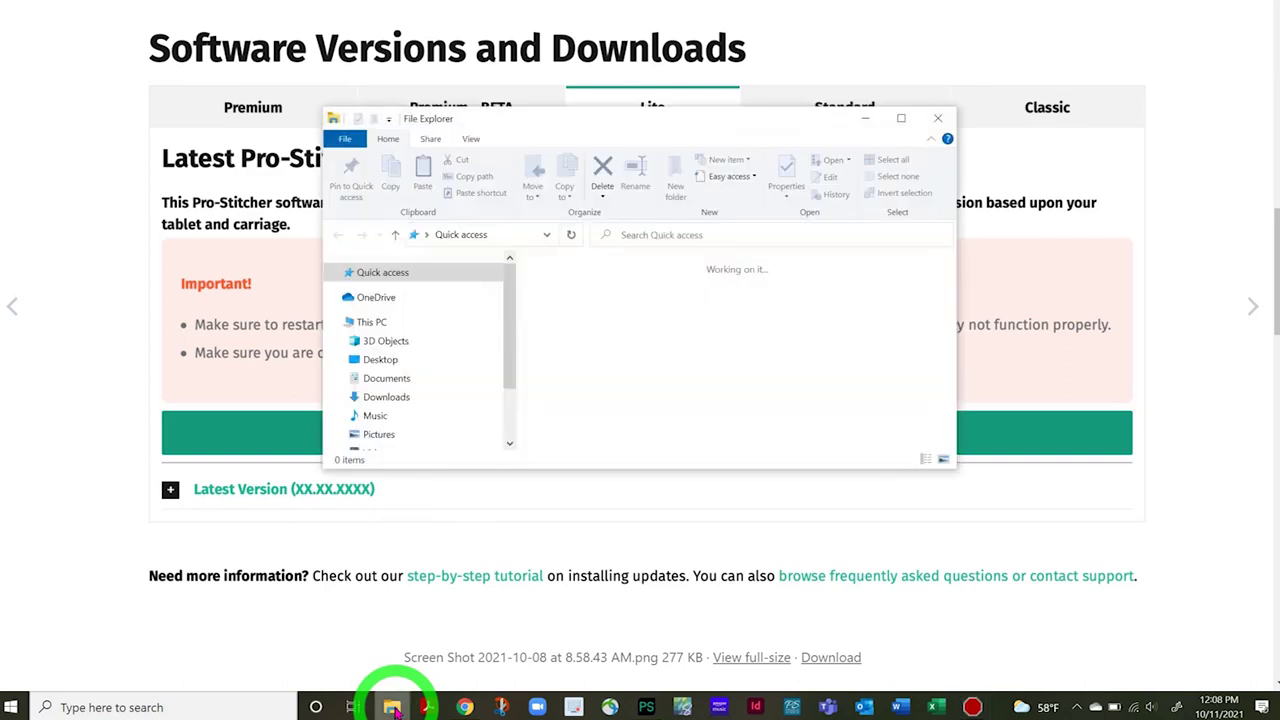
left_click(390, 397)
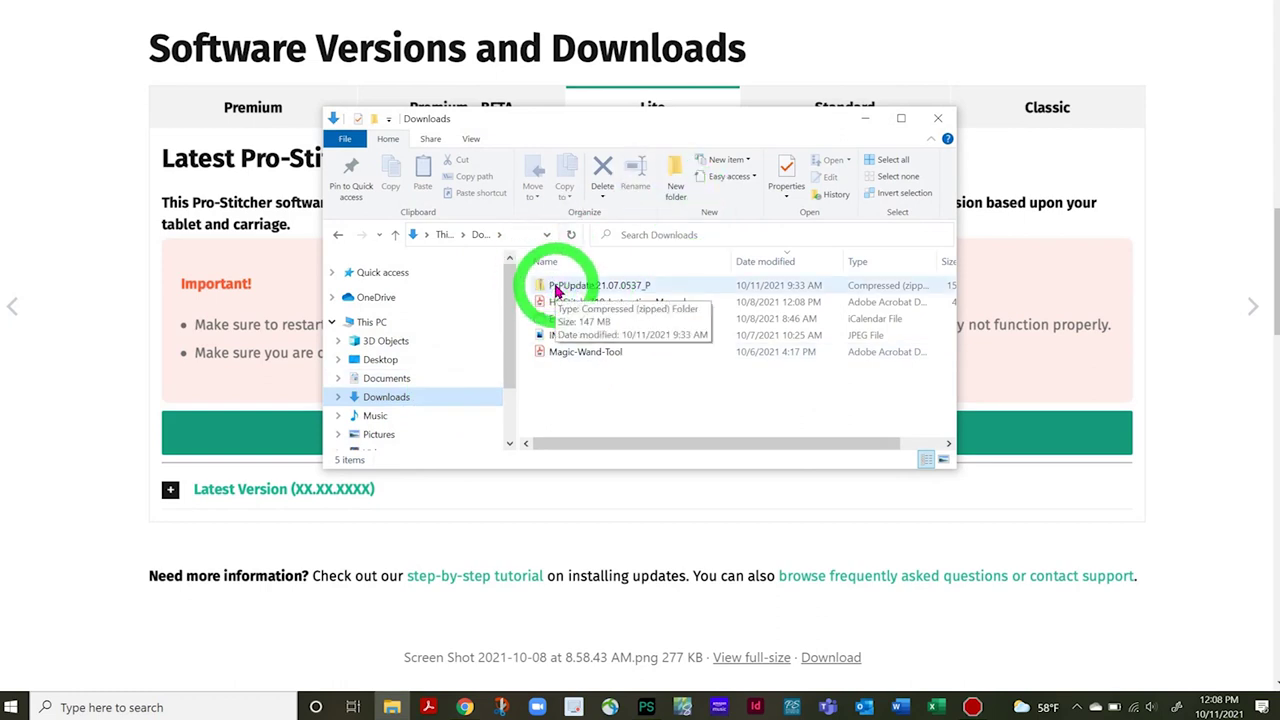
double_click(554, 287)
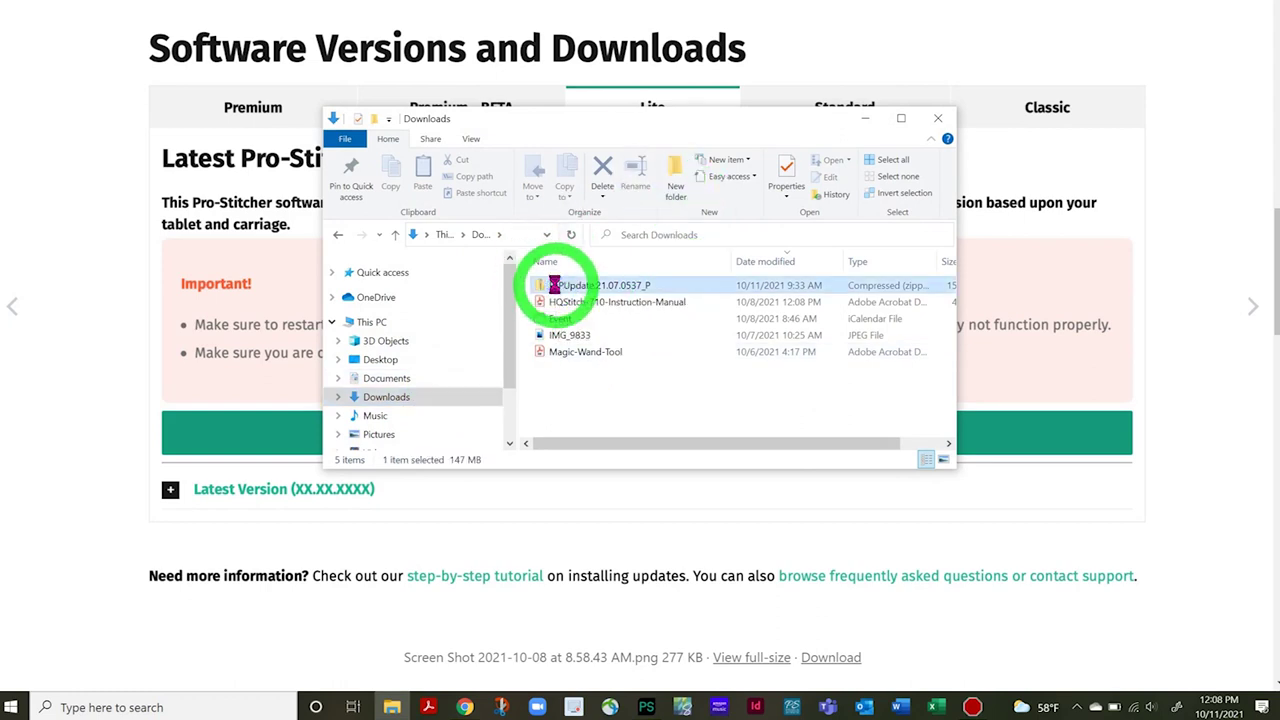
right_click(554, 287)
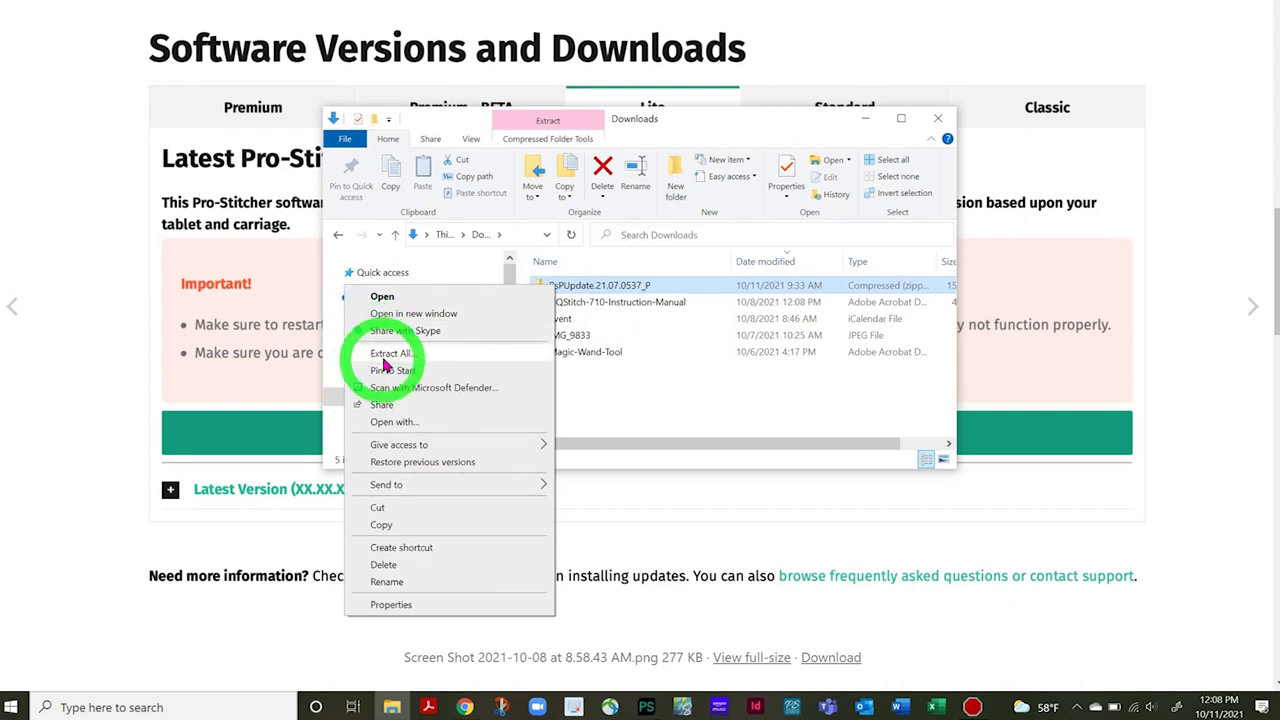
left_click(385, 355)
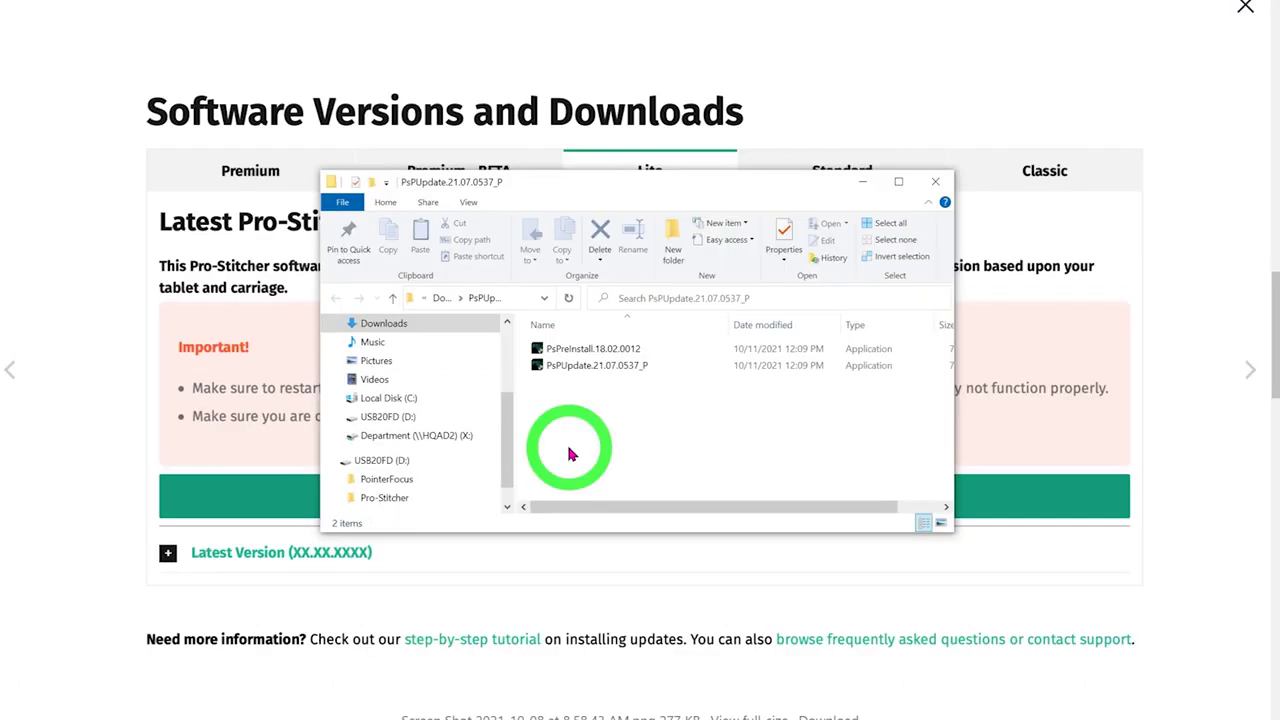
- Copy the PsPreInstall.18.02.0012 installer onto the USB20FD (D:) drive and check its contents
left_click(597, 350)
right_click(597, 350)
left_click(426, 598)
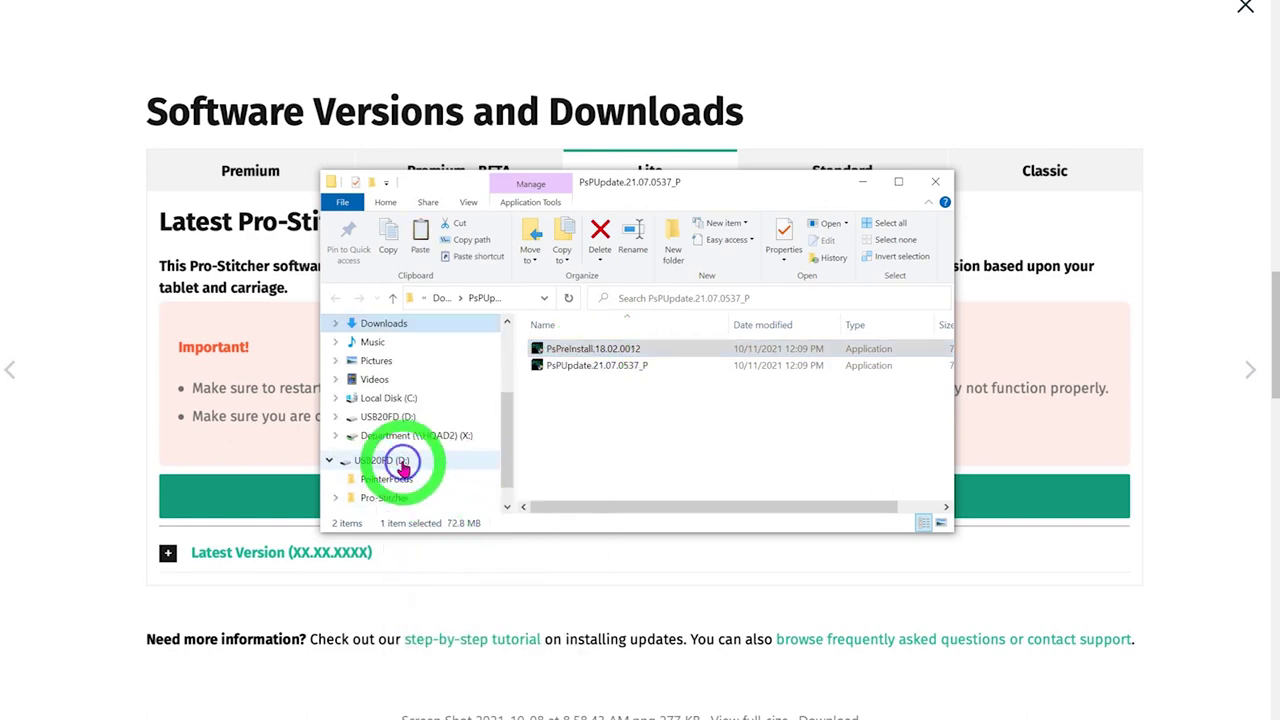
right_click(404, 466)
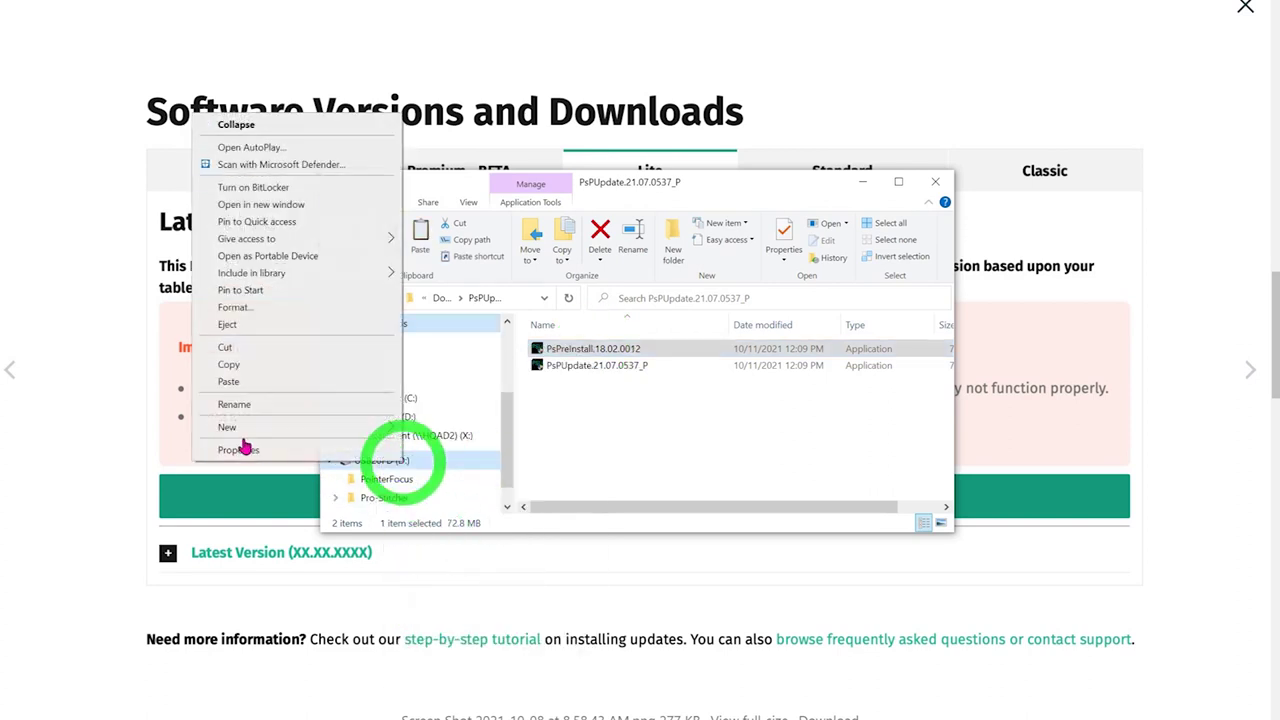
left_click(257, 381)
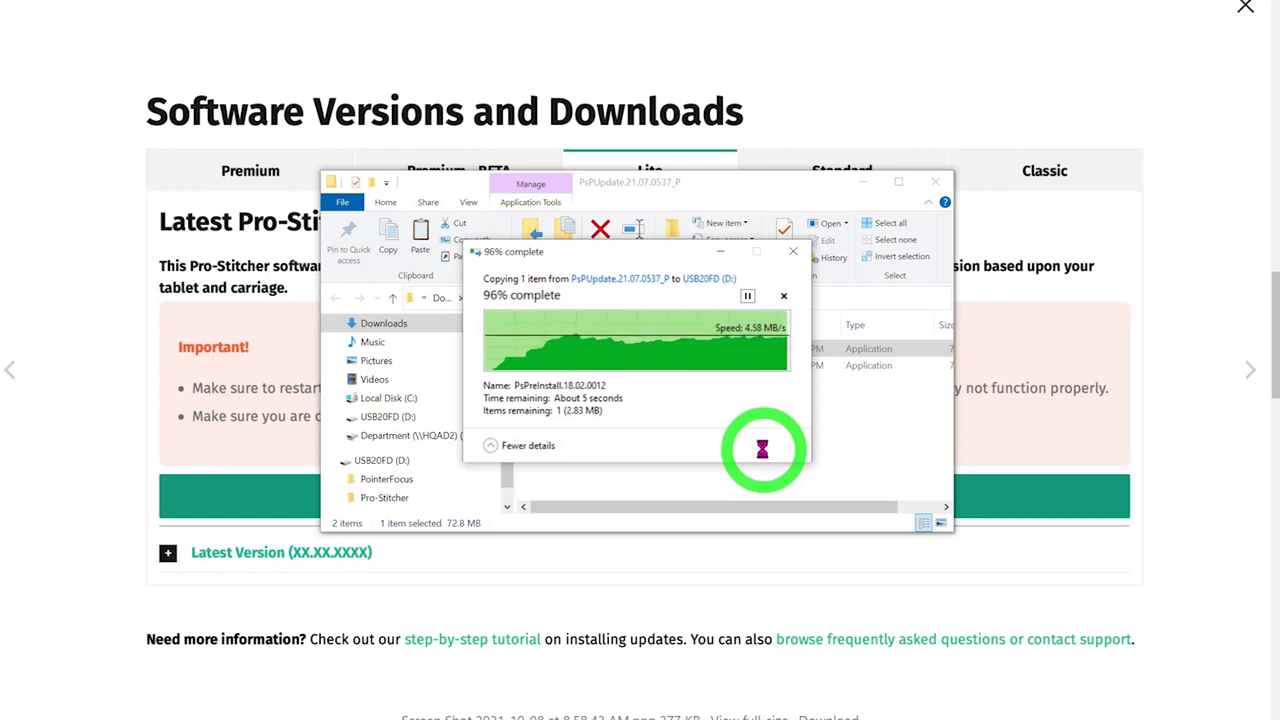
left_click(420, 381)
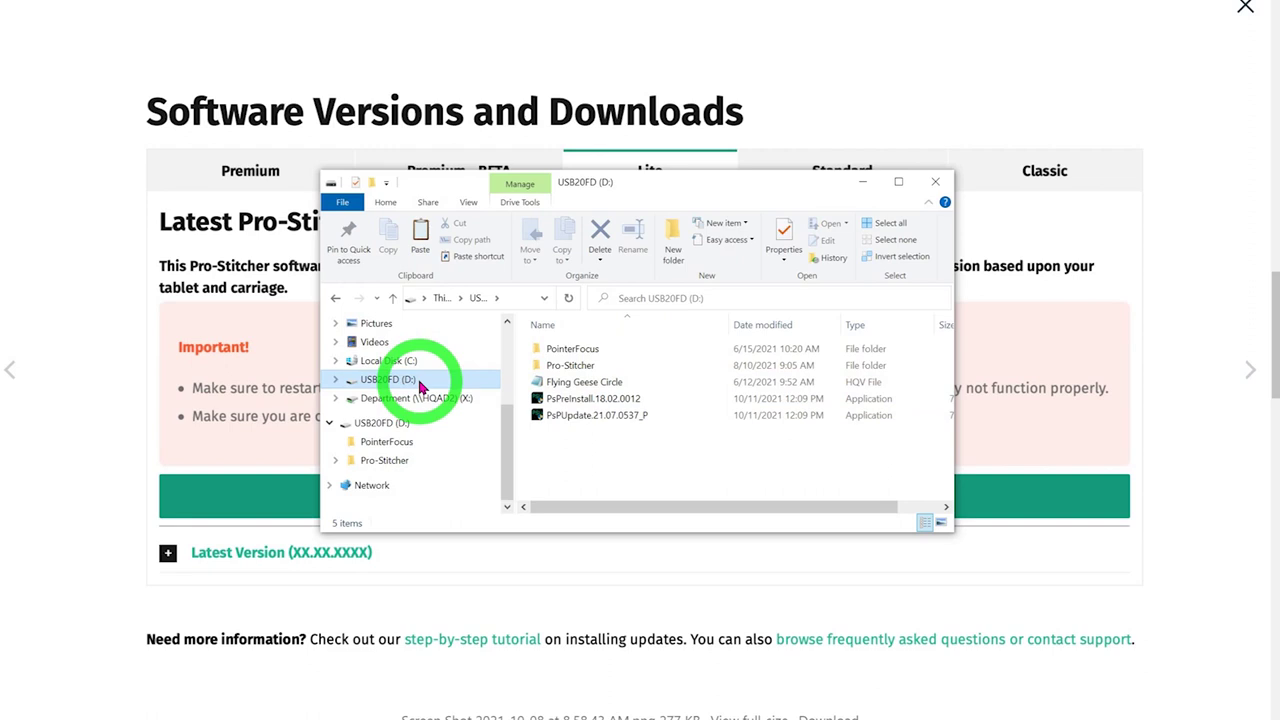
right_click(420, 383)
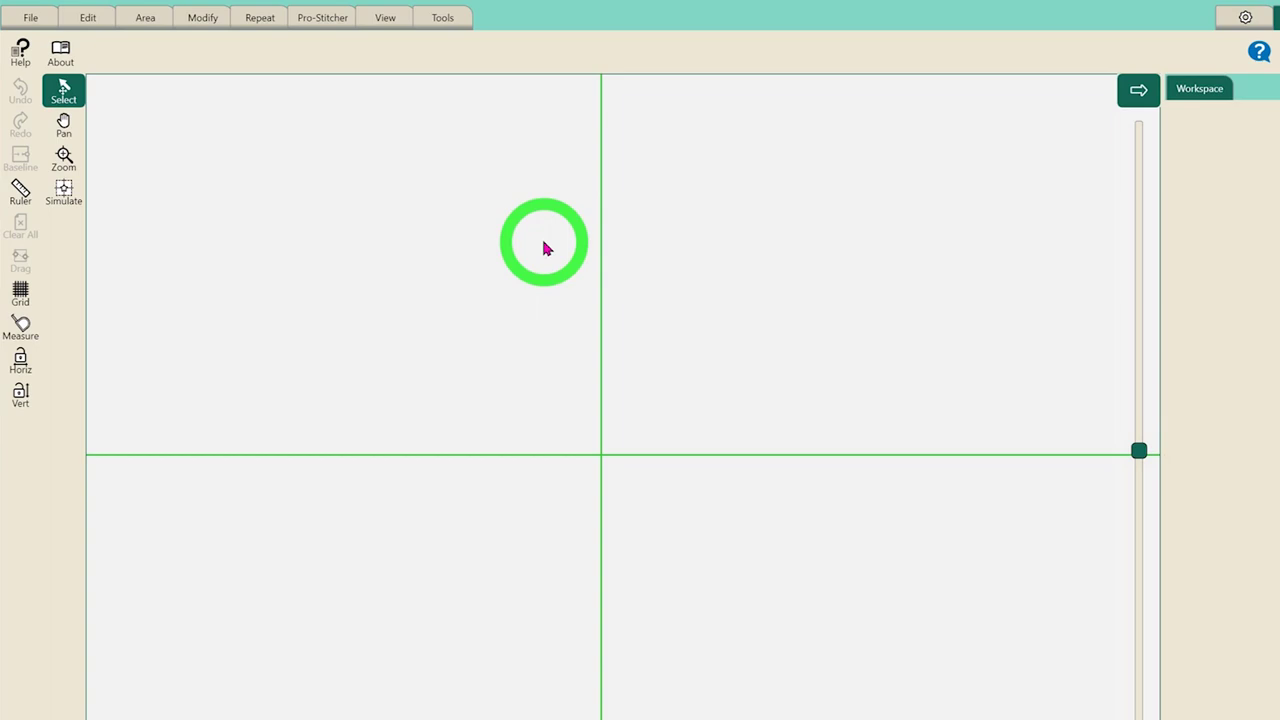
- Run the PsPUpdate.21.07.0537_P update from the D: drive using File > Update
left_click(34, 18)
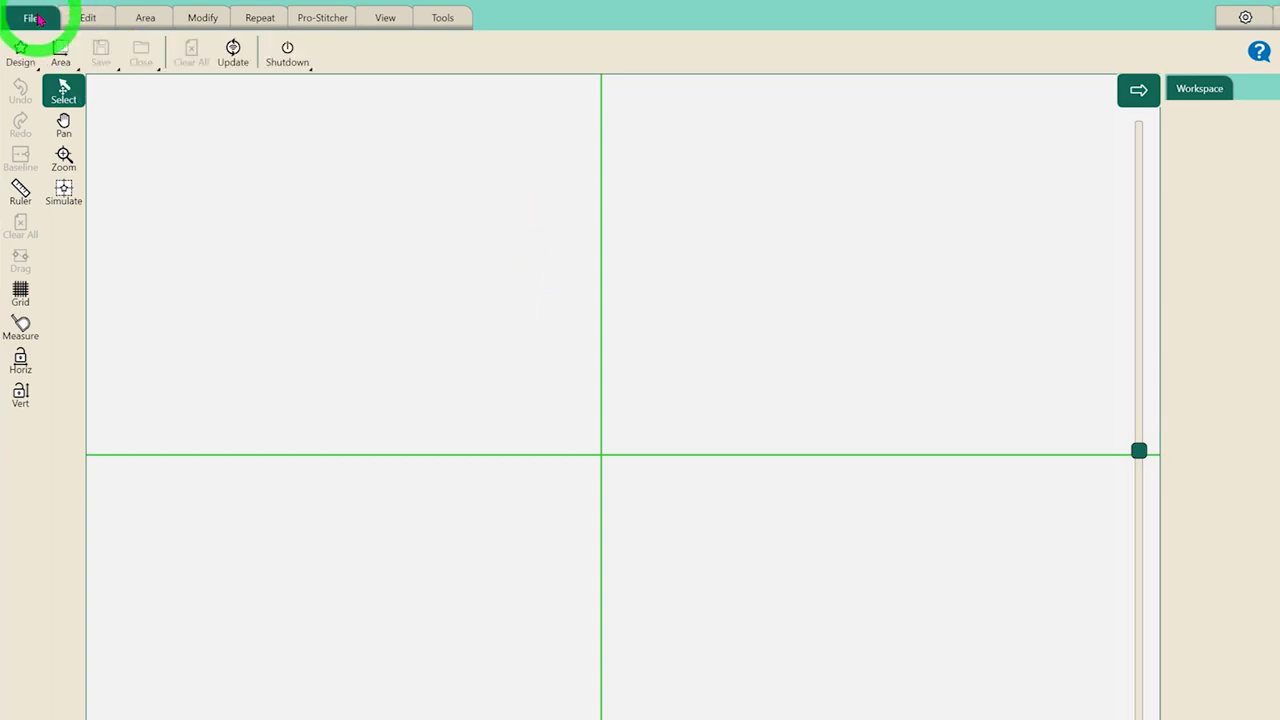
left_click(232, 58)
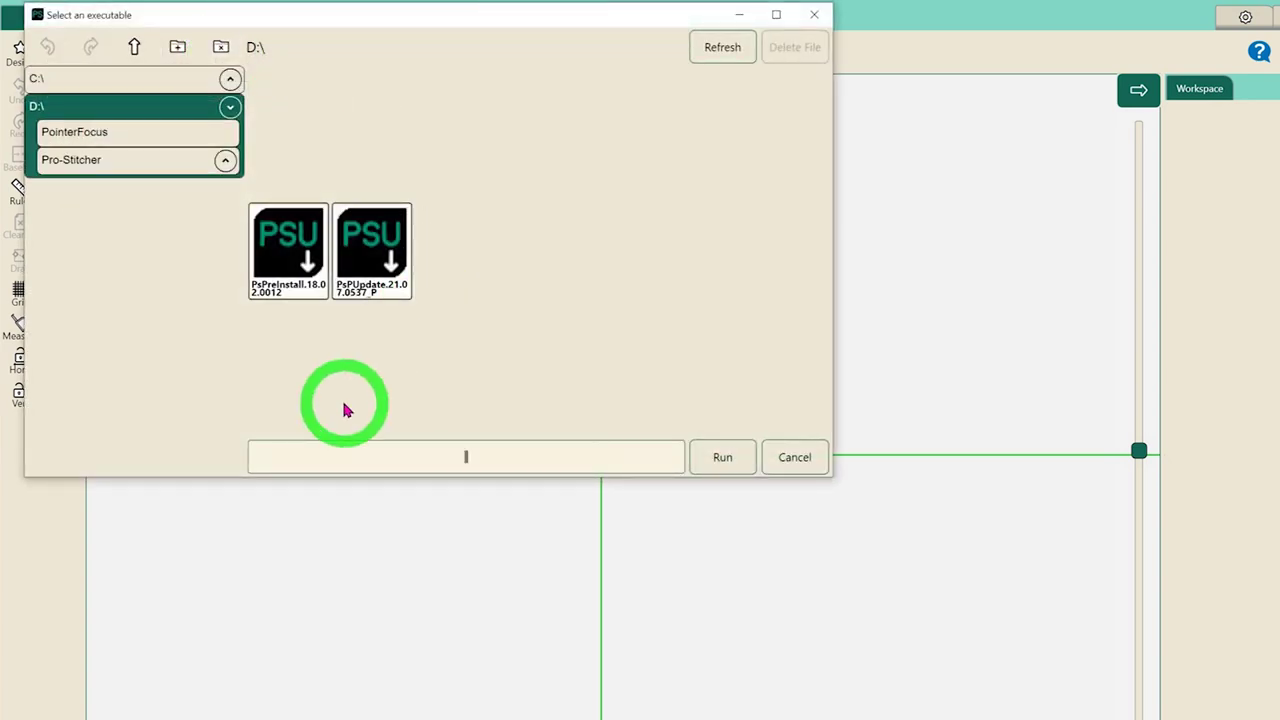
left_click(377, 254)
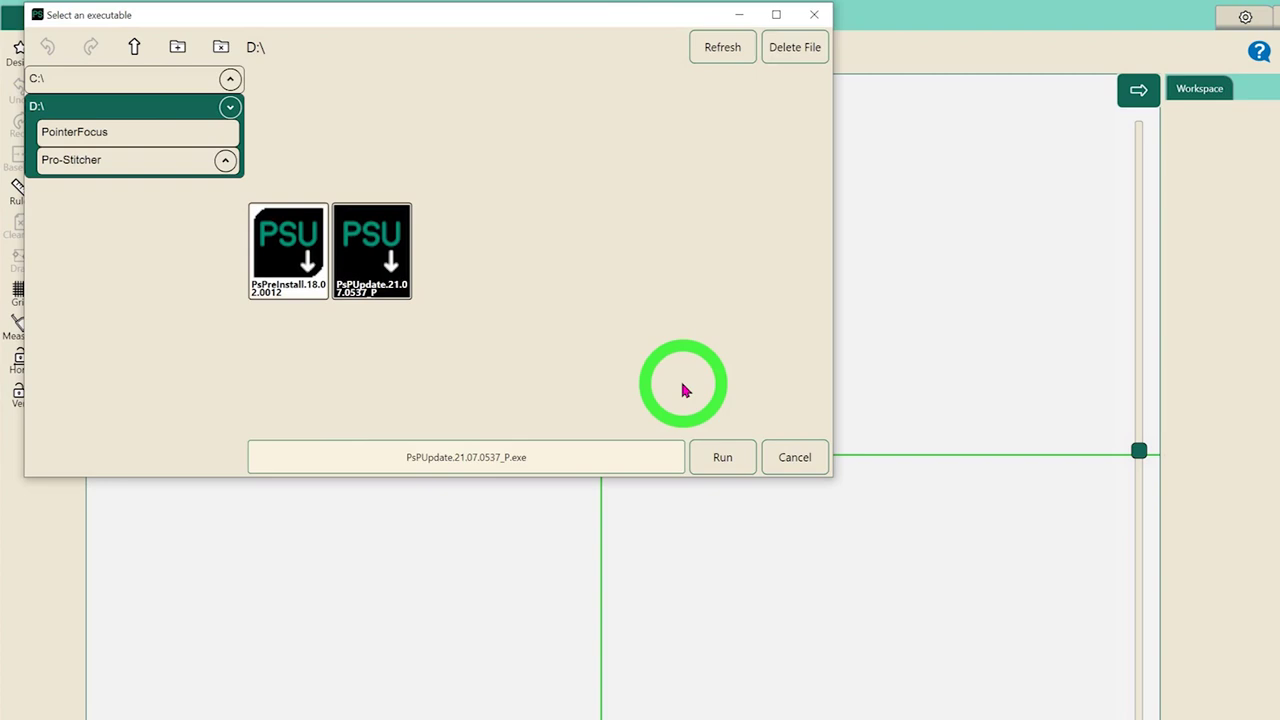
left_click(722, 468)
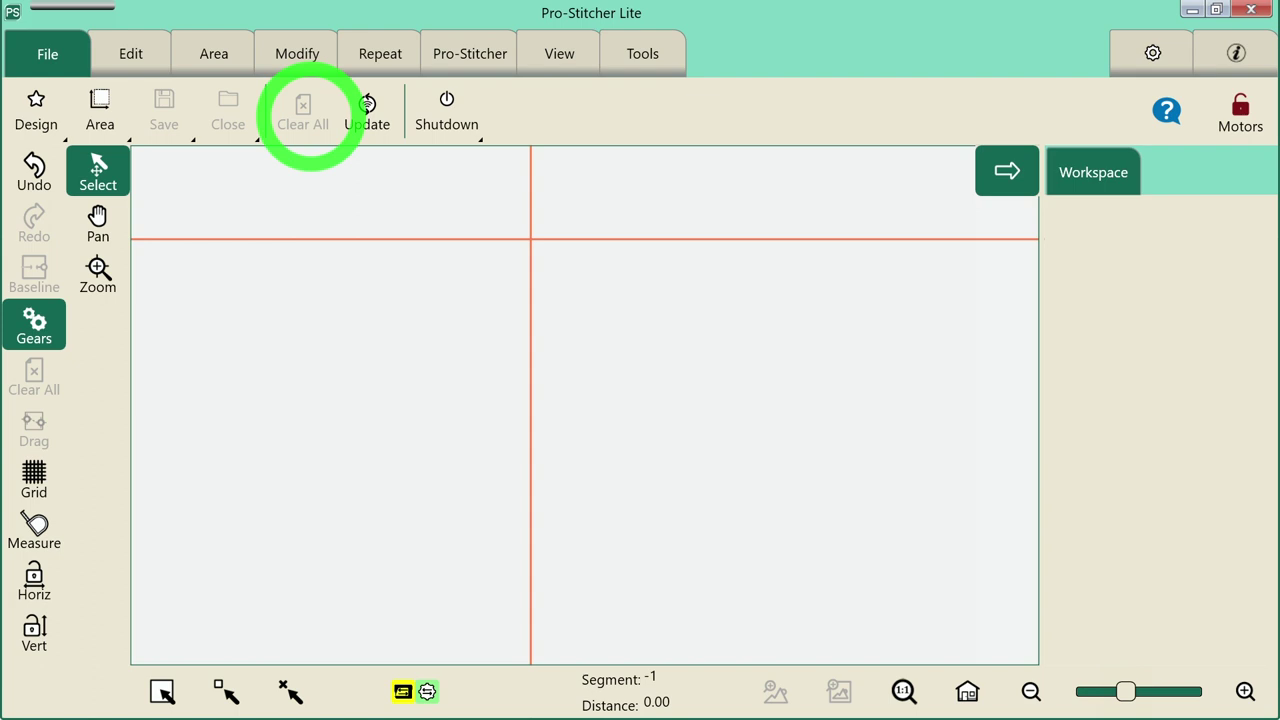
- Define the frame space by two corners under Area > Frame Space, then fit the view to it
left_click(213, 54)
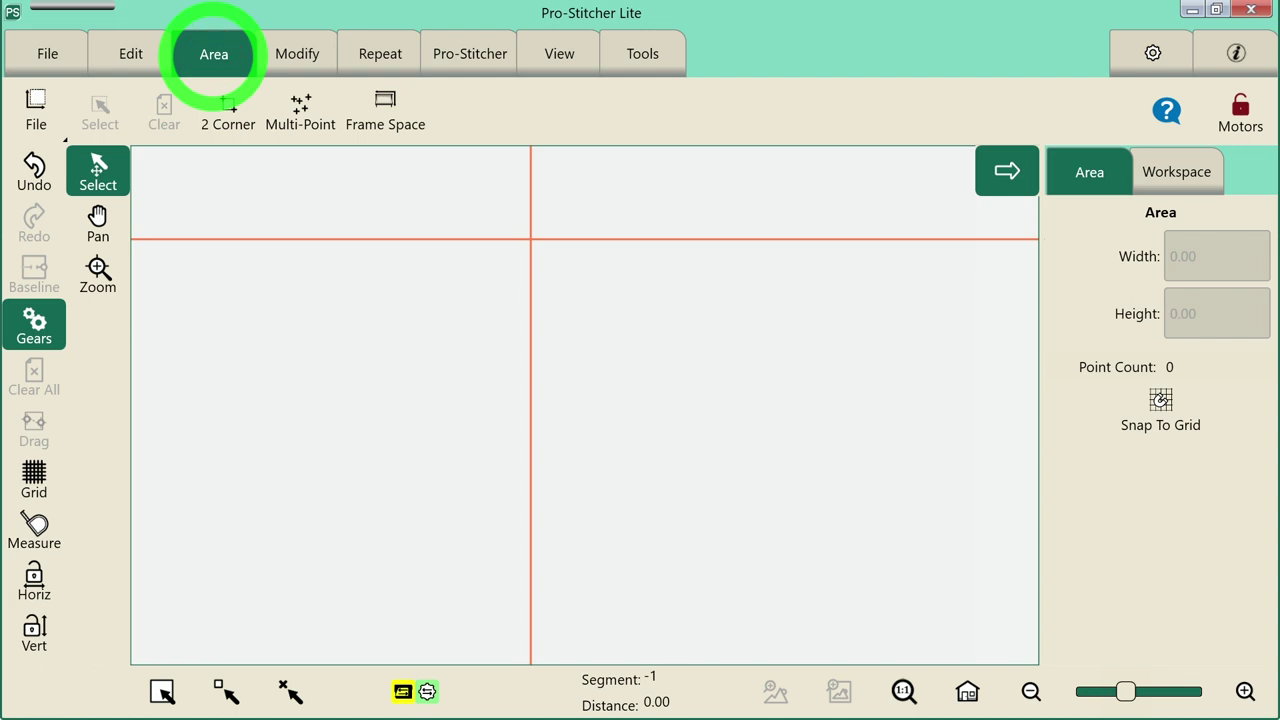
left_click(390, 112)
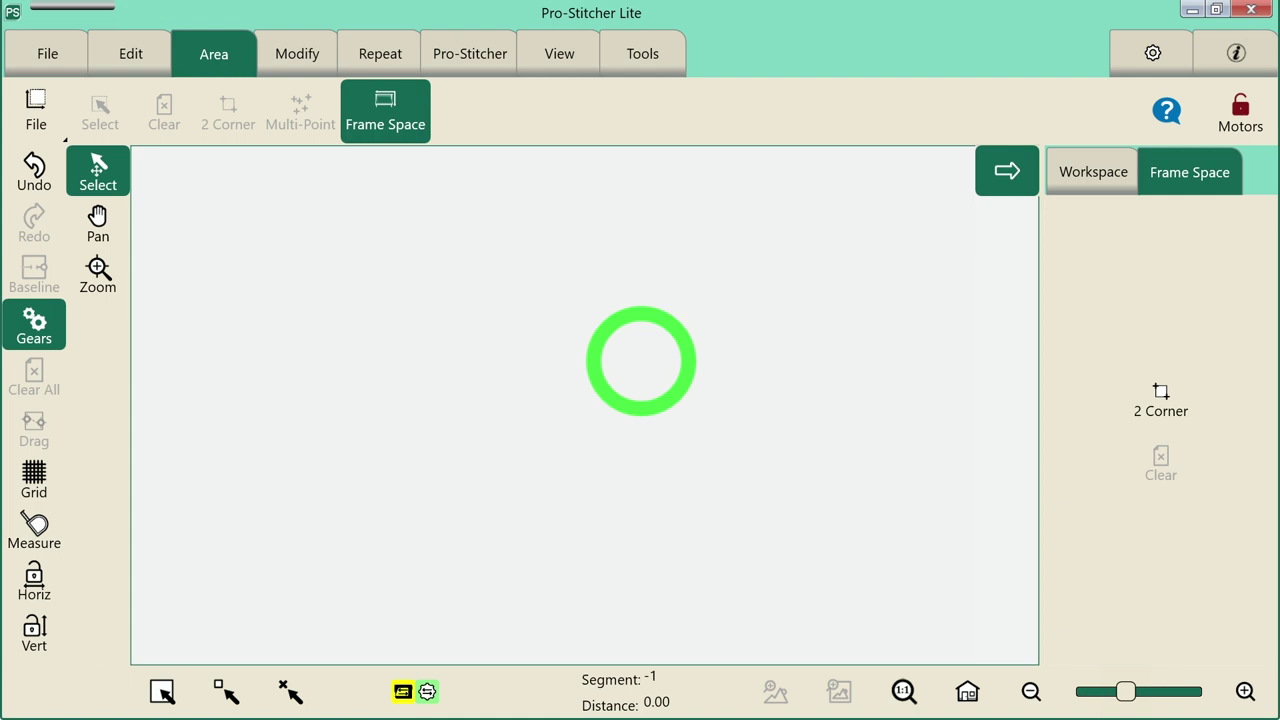
left_click(1161, 398)
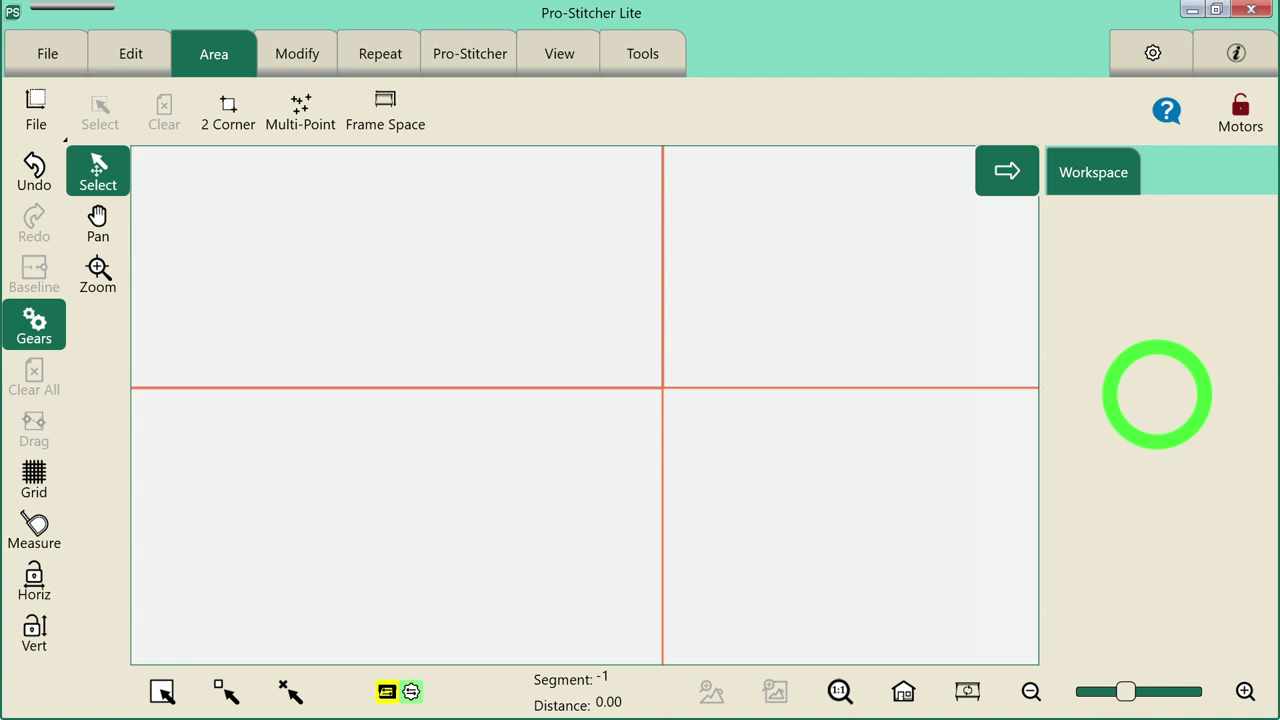
left_click(967, 691)
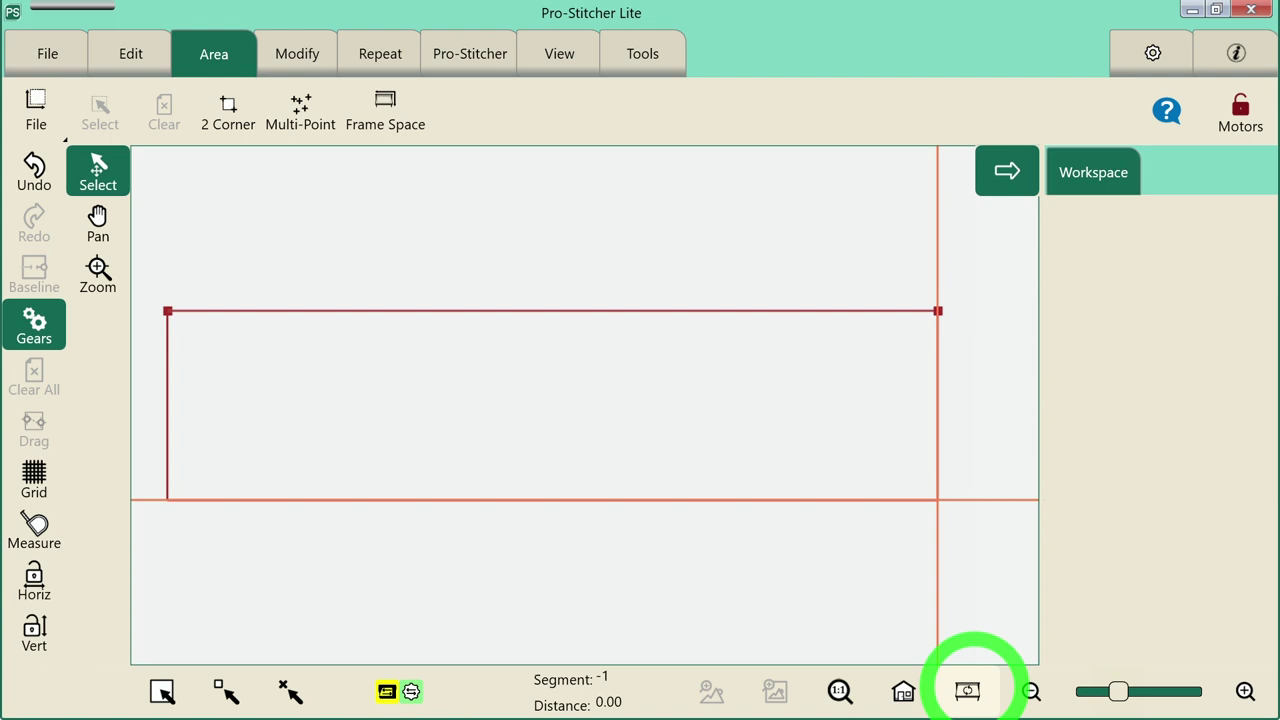
- Open 6 Petal Flower from Designs\PS Designs\Blocks via File > Design > Open
left_click(47, 53)
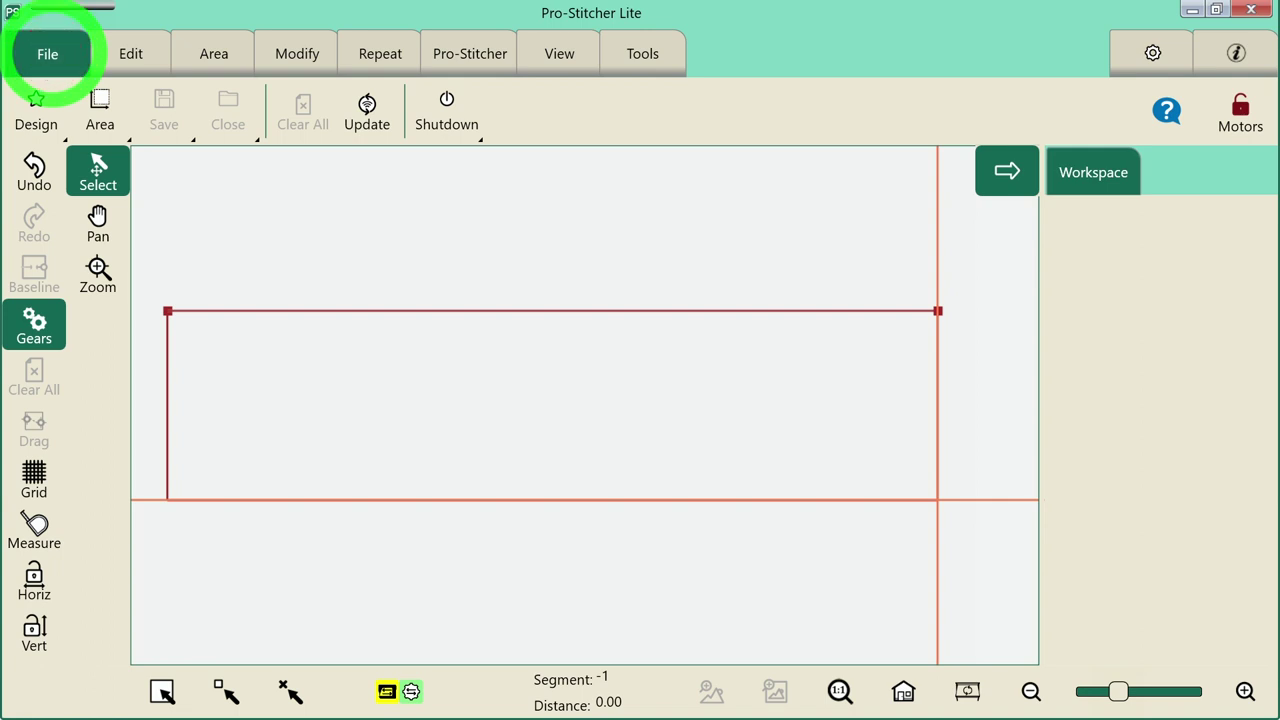
left_click(36, 112)
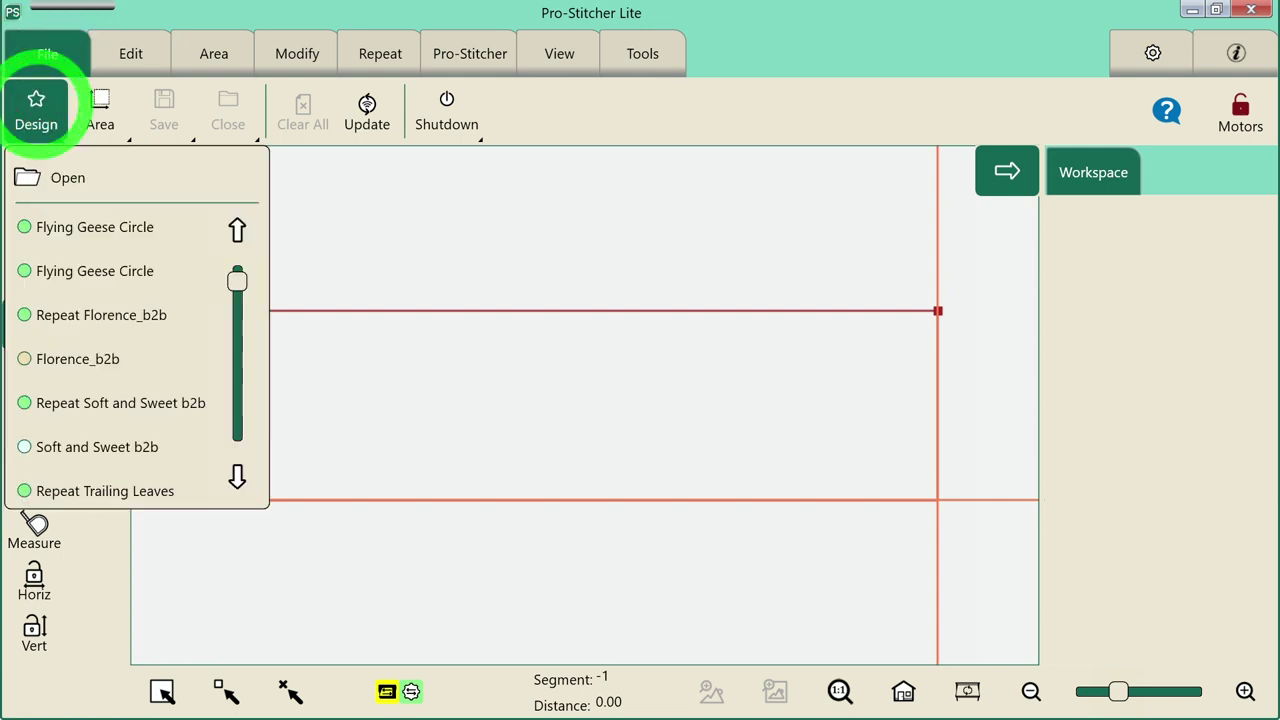
left_click(98, 177)
left_click(98, 177)
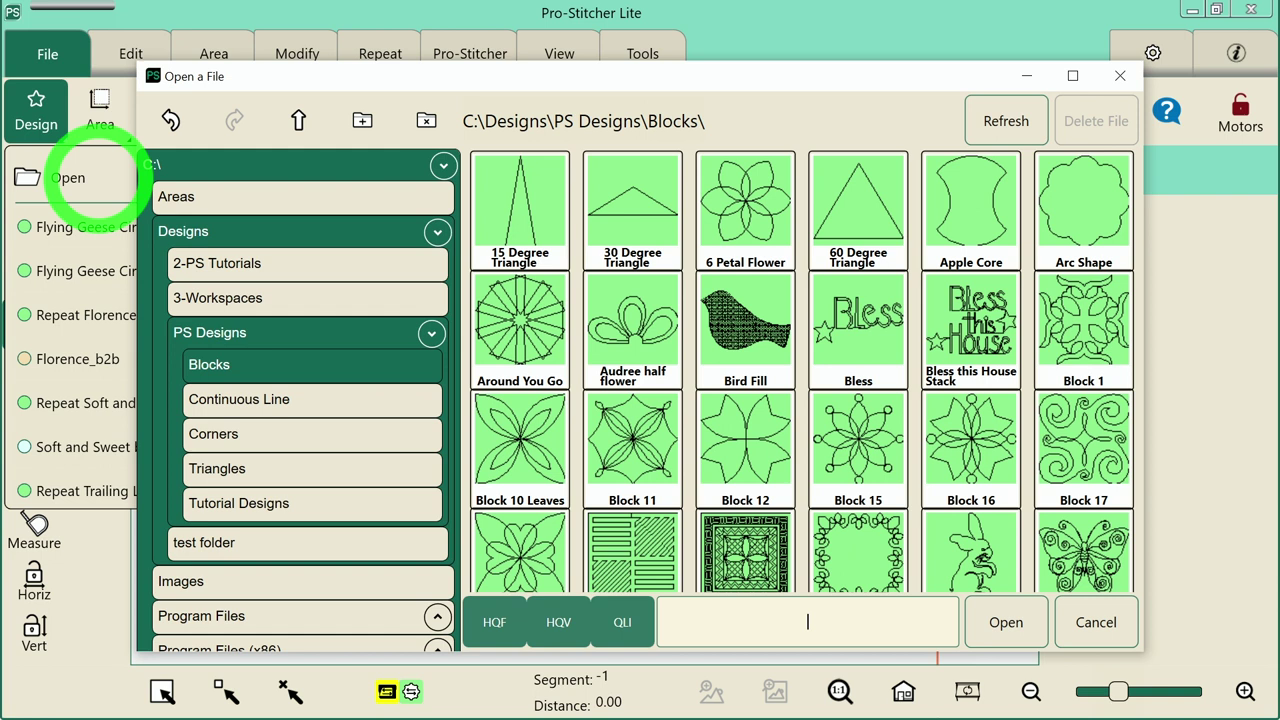
left_click(286, 333)
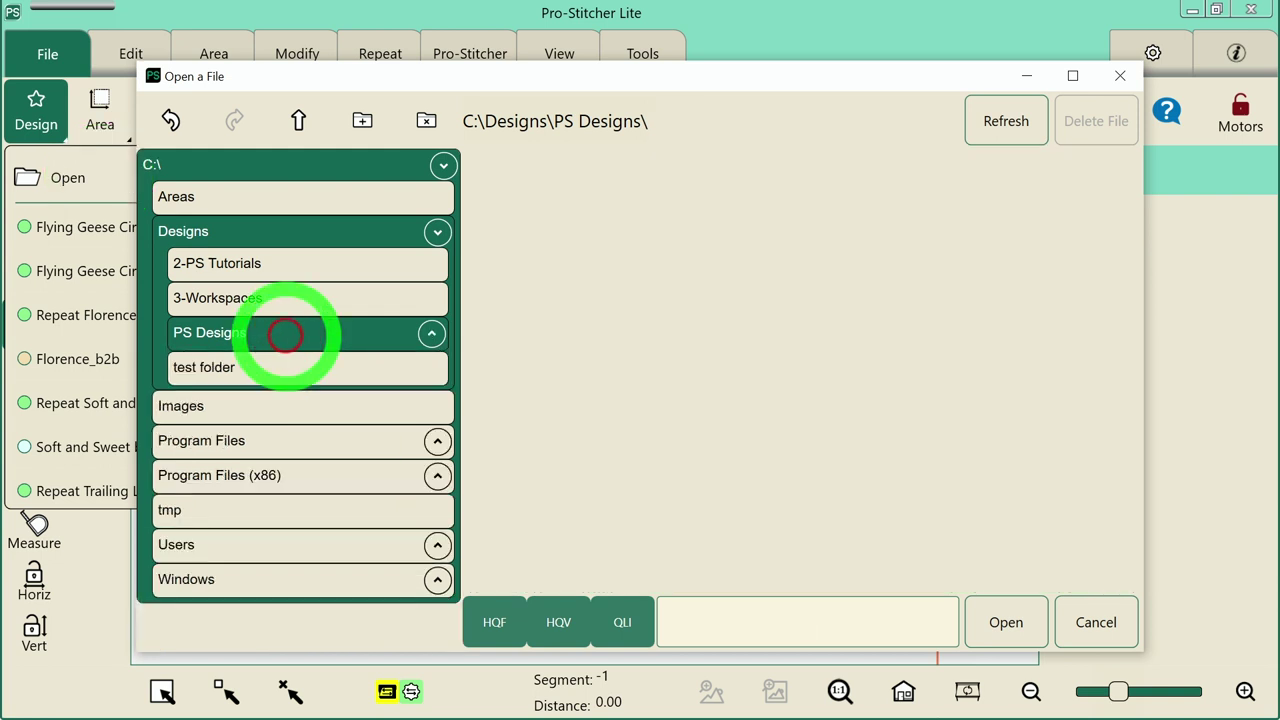
left_click(303, 332)
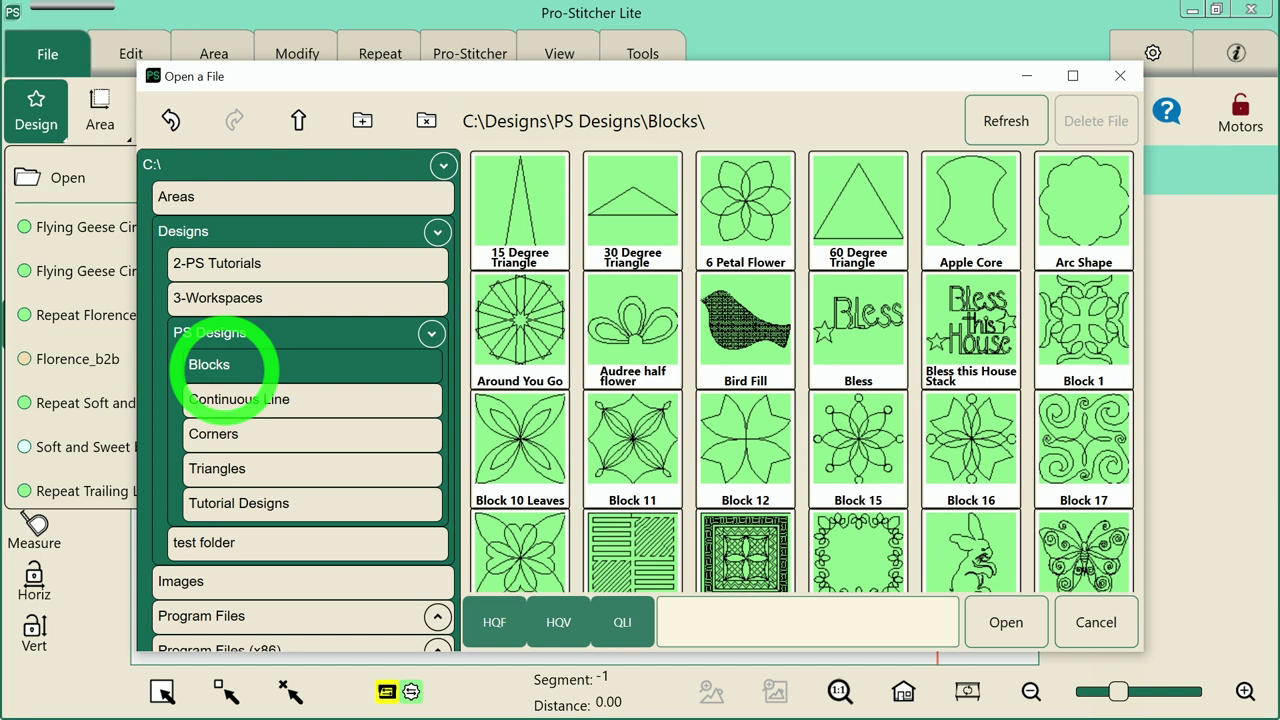
left_click(744, 204)
left_click(742, 202)
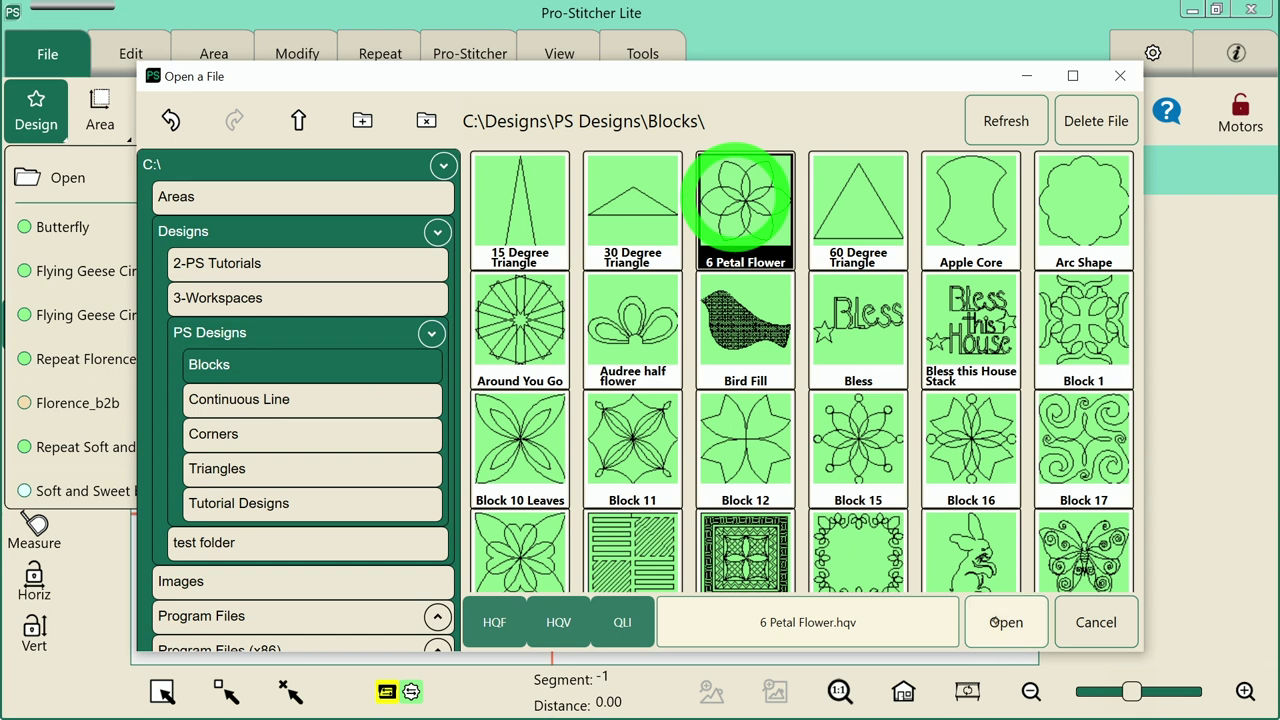
left_click(1000, 621)
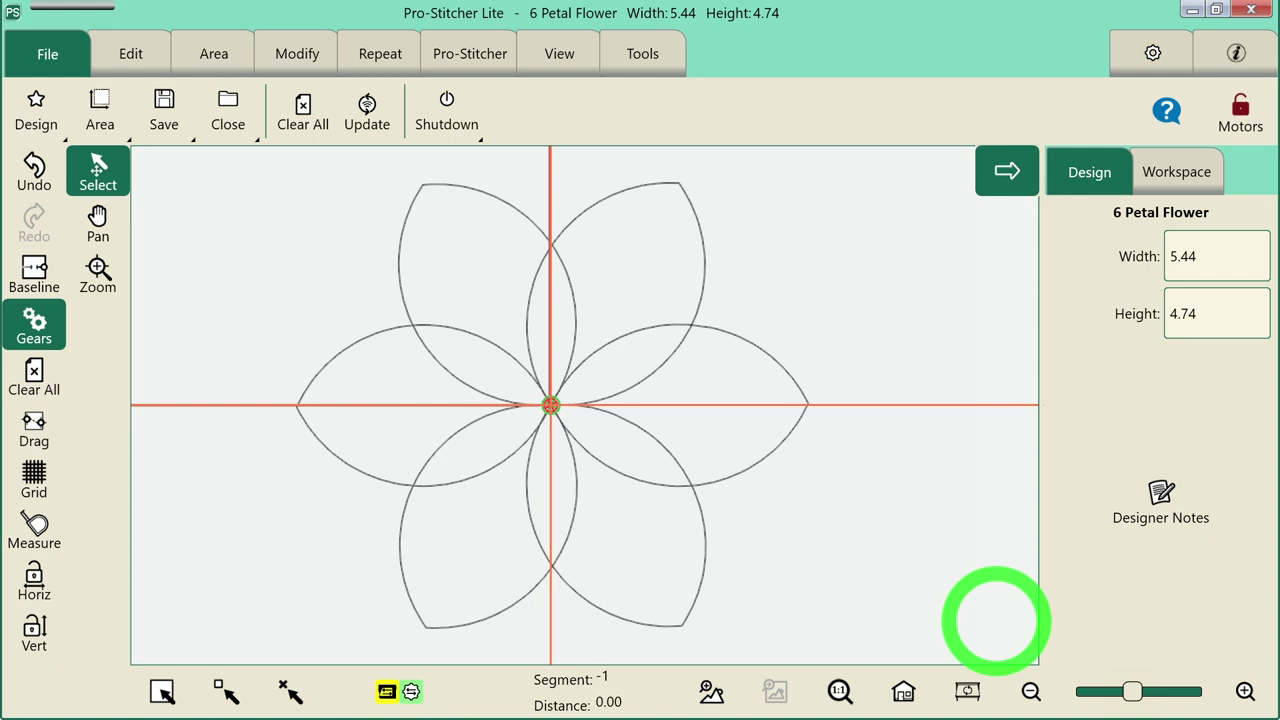
- Zoom out to the full frame view with the 6 Petal Flower inside the red outline
left_click(903, 691)
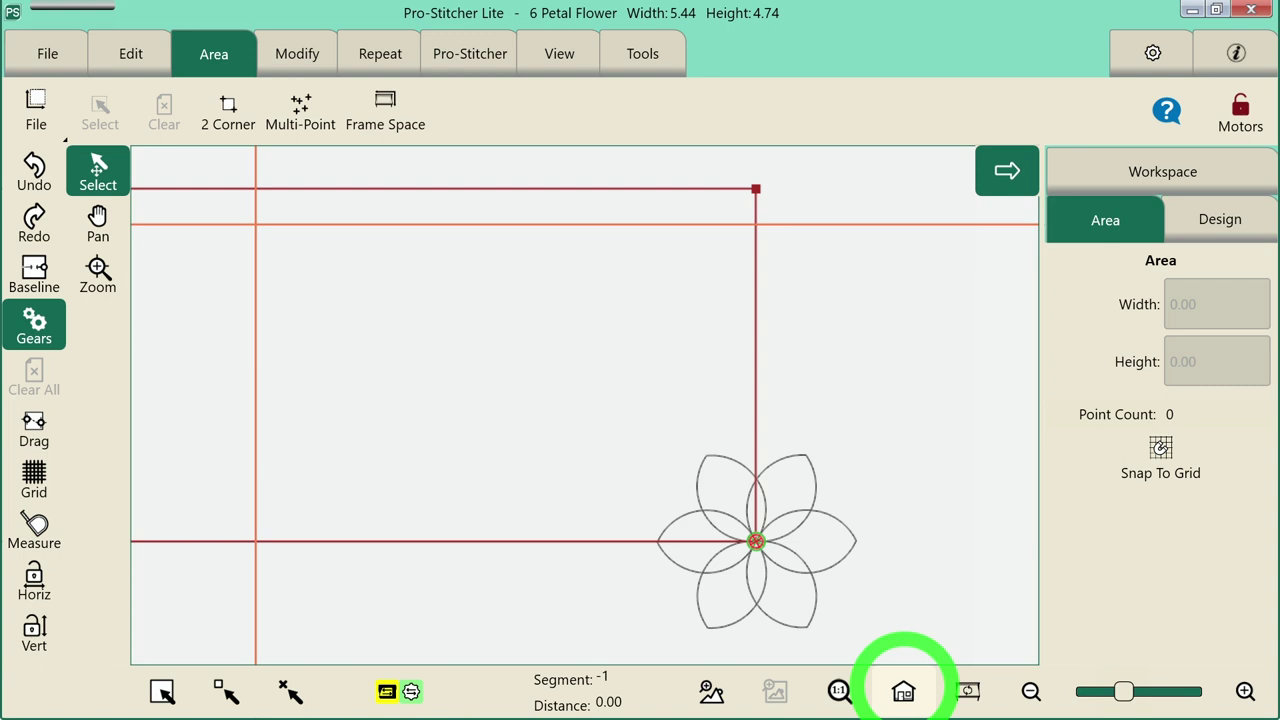
- Mark a four-point area about 3.33 by 3.21 at the quilt's upper left, then refit the view
left_click(221, 58)
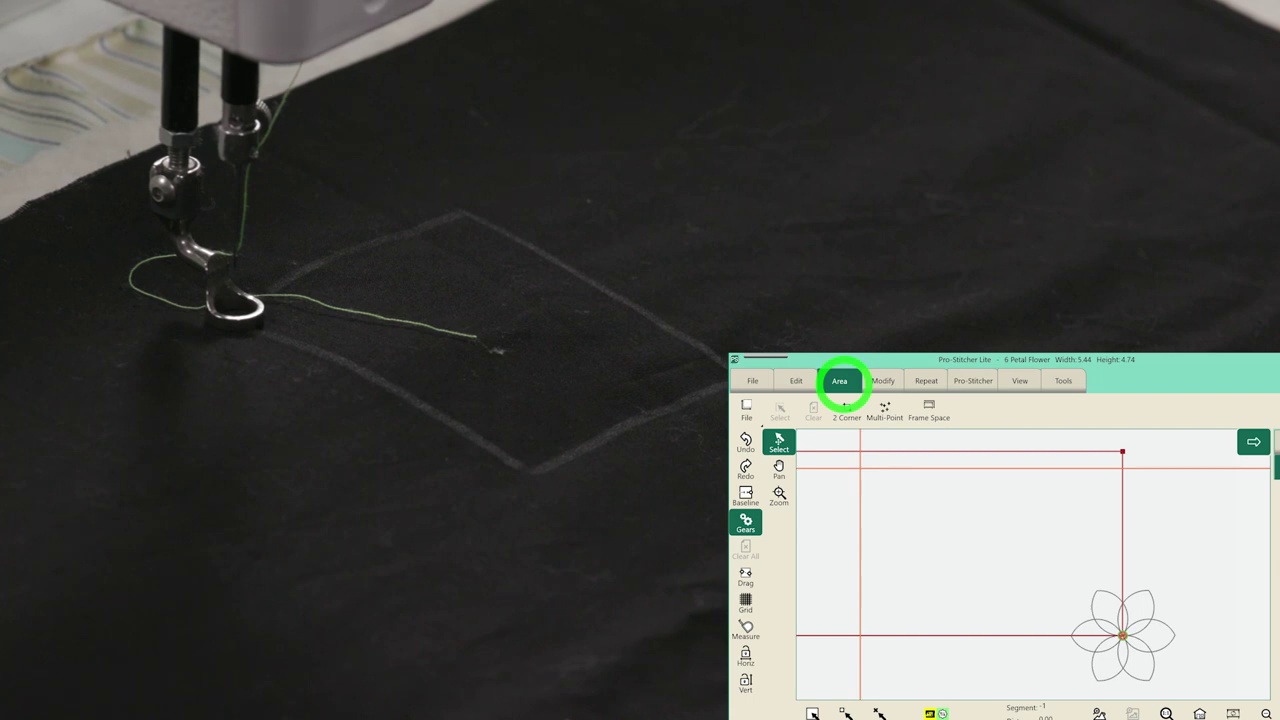
left_click(884, 407)
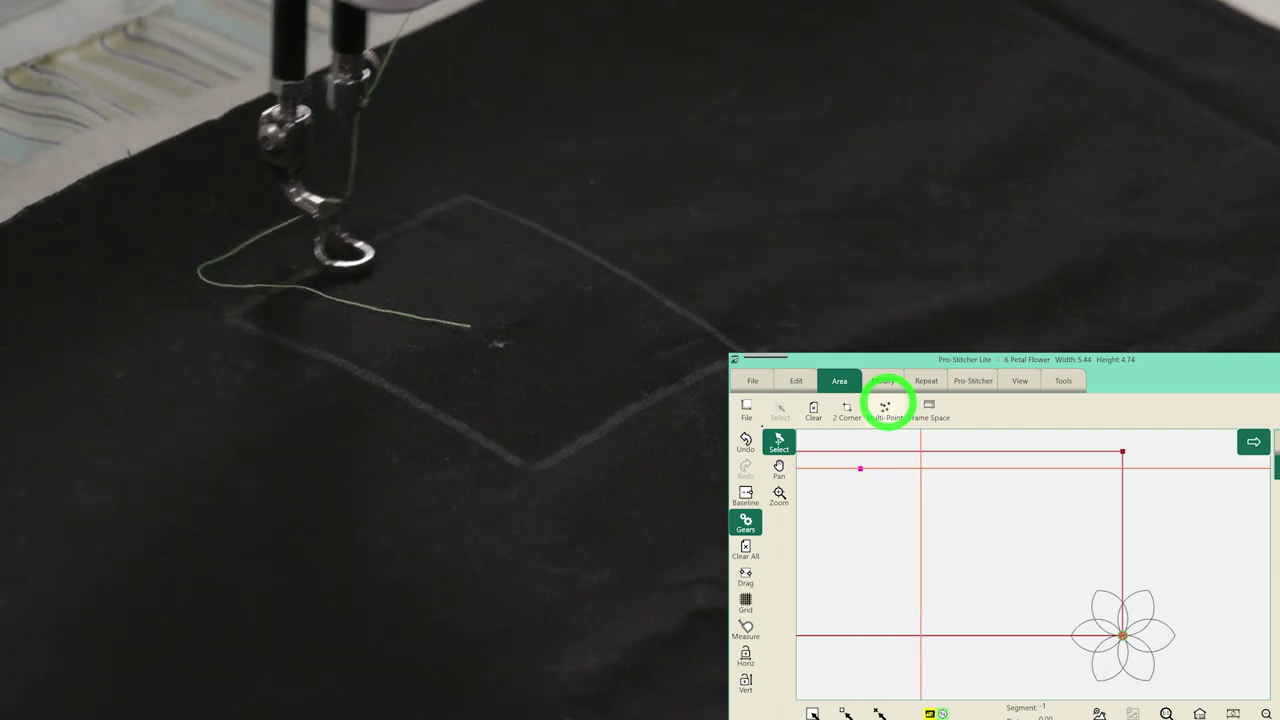
left_click(885, 407)
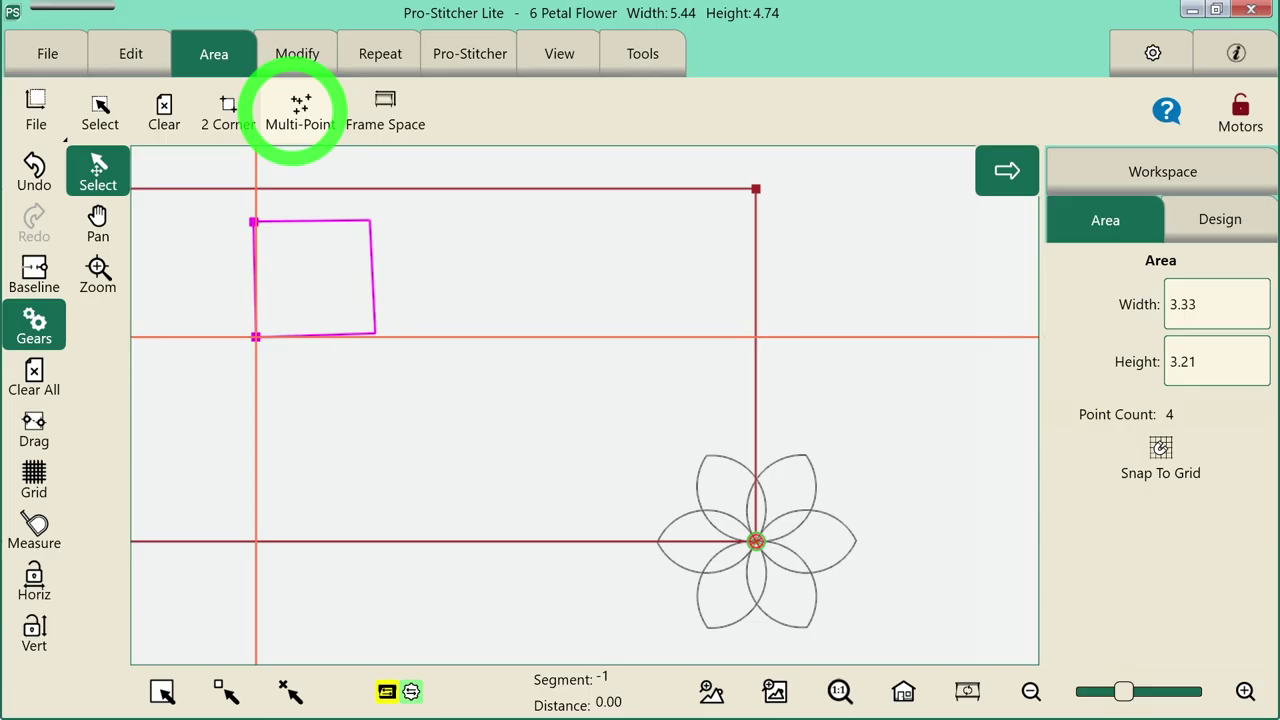
left_click(903, 691)
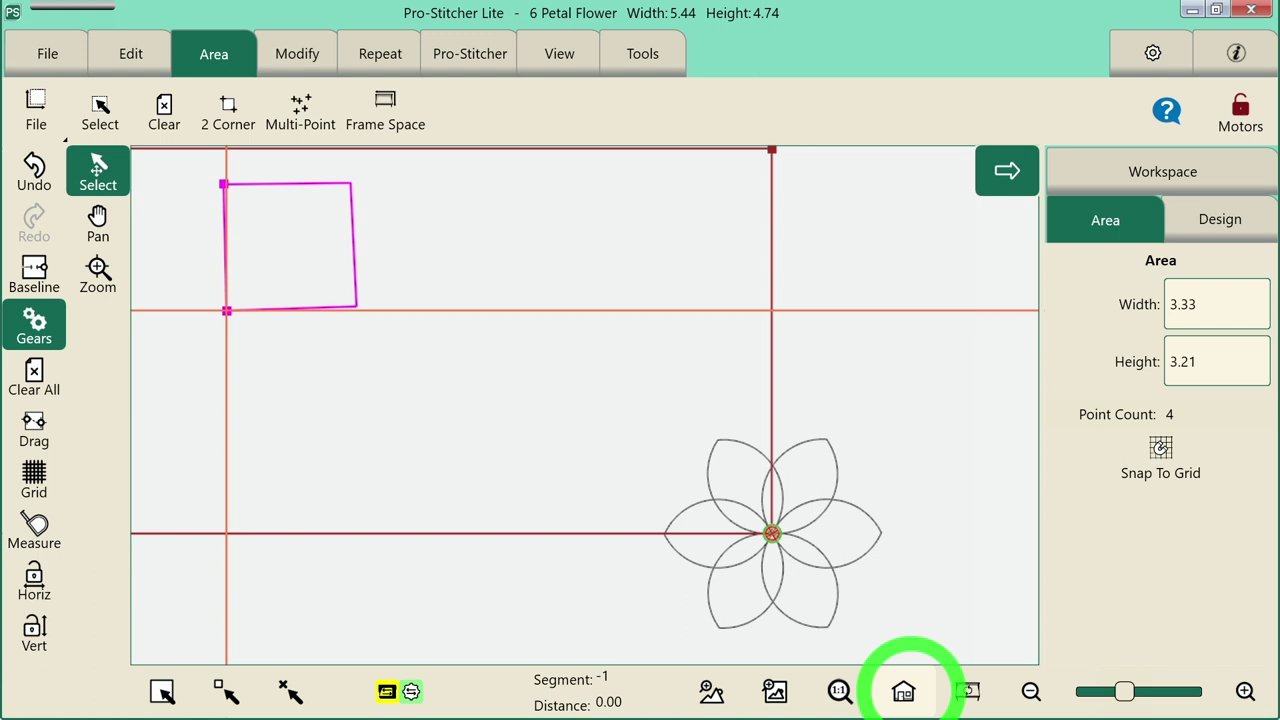
- Align the 6 Petal Flower to the center of the four-point stitching area
left_click(297, 53)
left_click(379, 110)
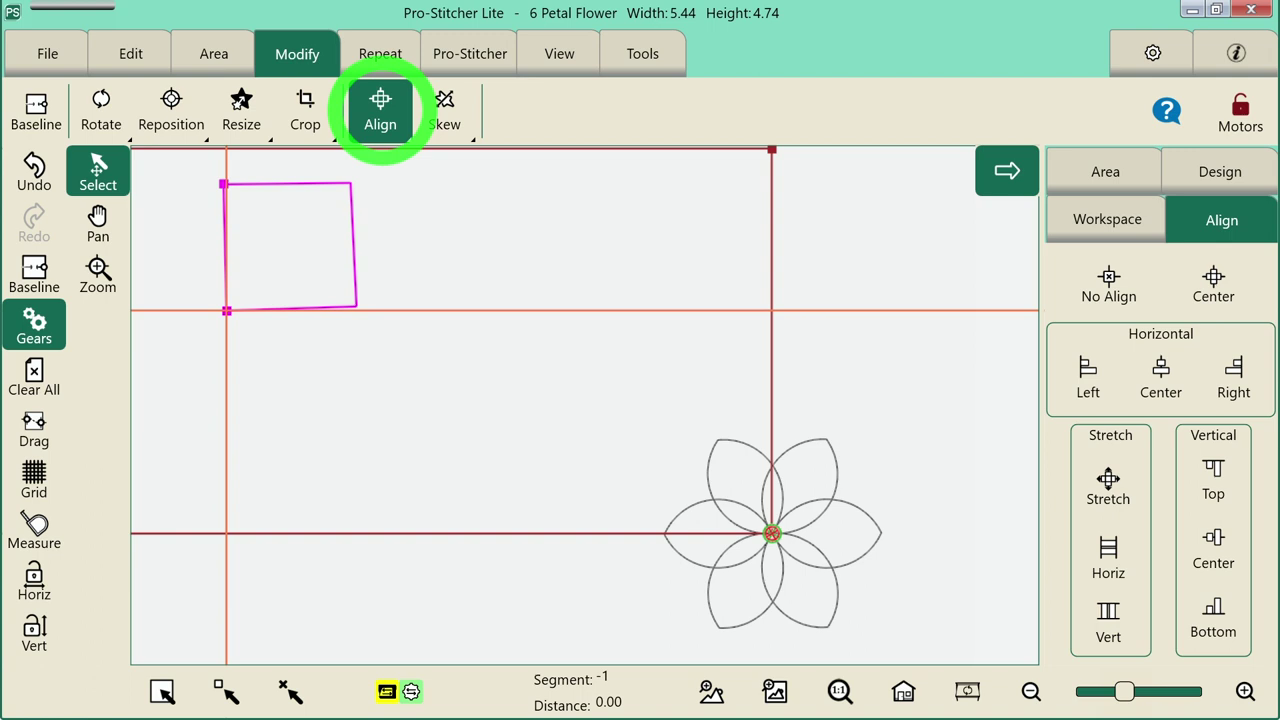
left_click(1213, 283)
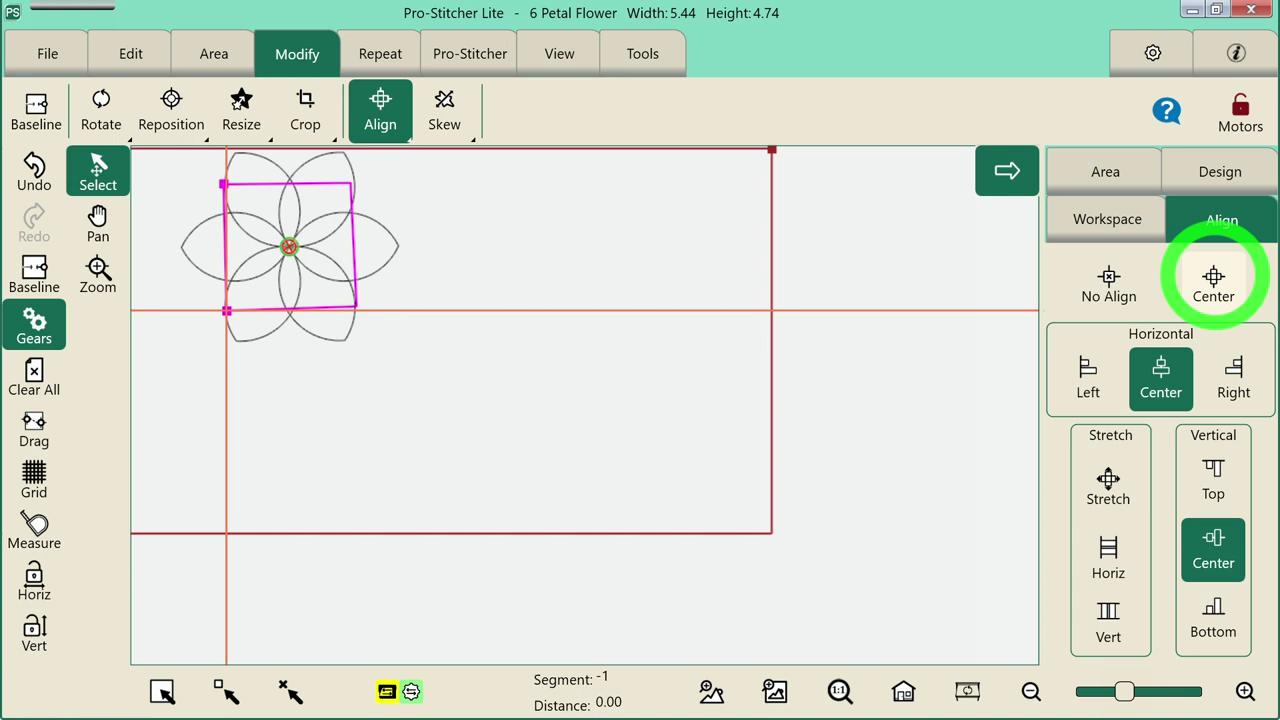
left_click(101, 110)
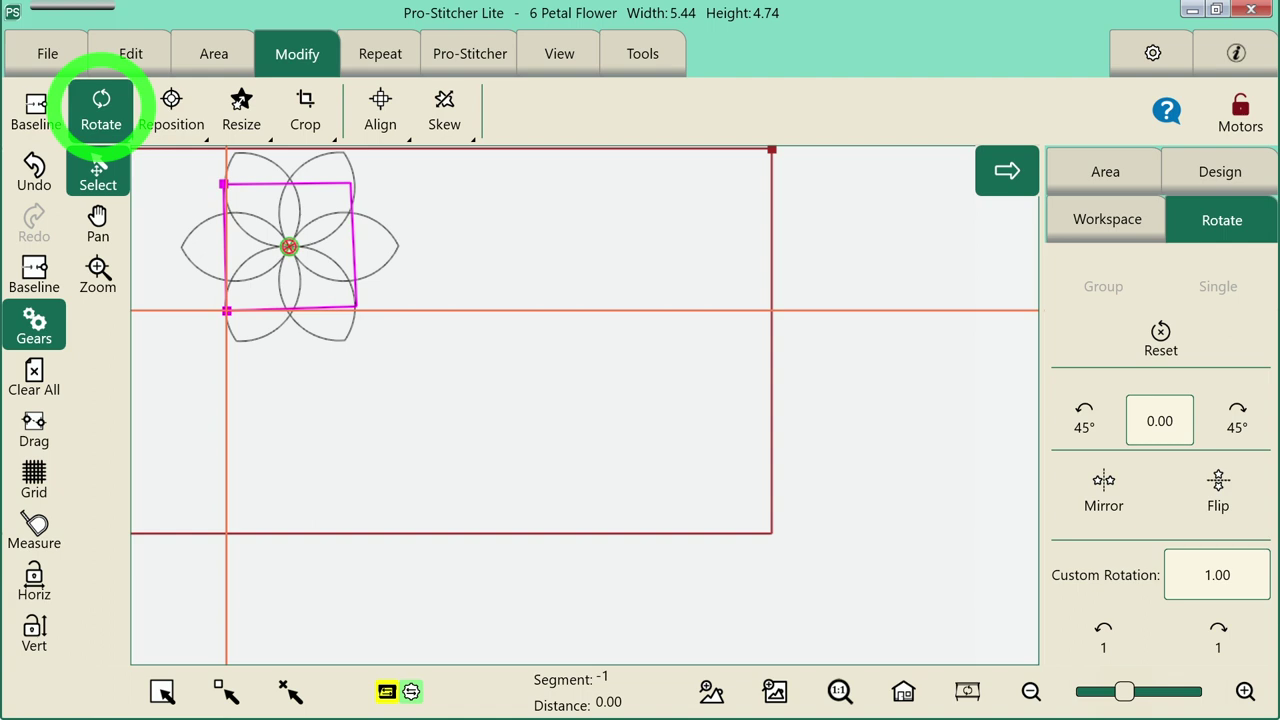
- Turn the flower clockwise in 1° increments to 16° and set that as its baseline
left_click(1218, 632)
left_click(1218, 632)
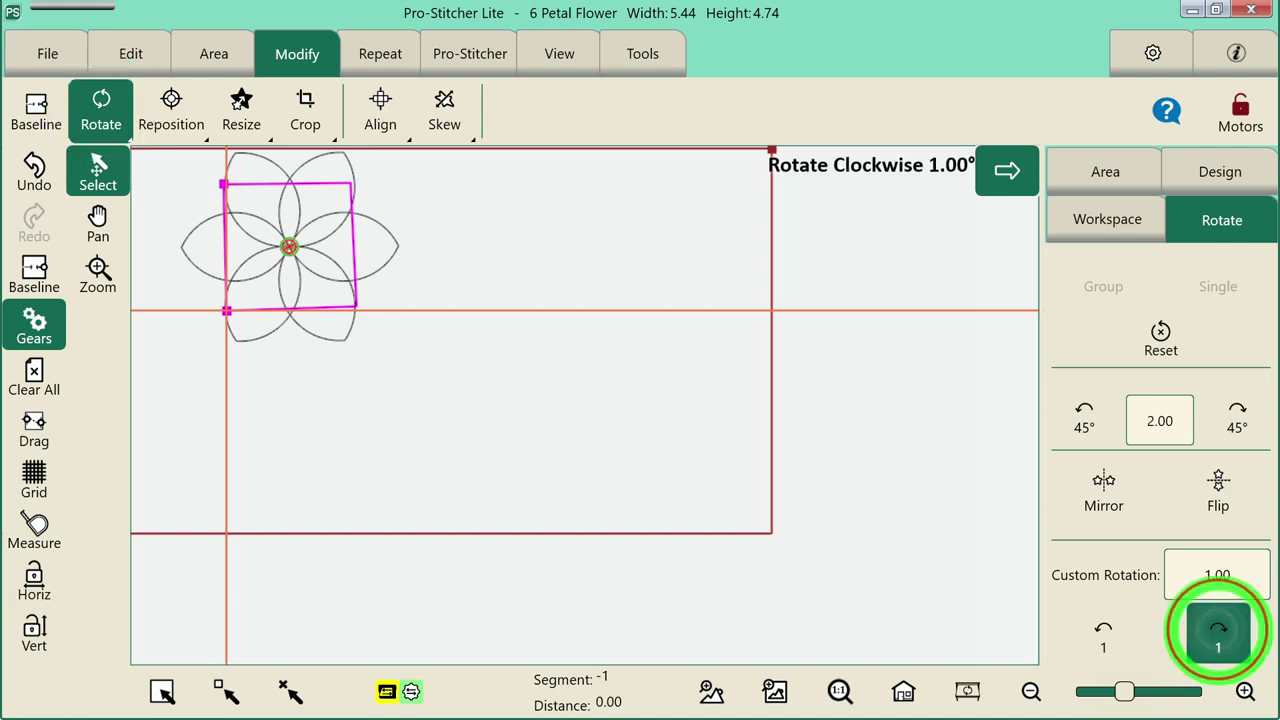
left_click(1218, 632)
left_click(1218, 632)
left_click(1218, 632)
left_click(1218, 632)
left_click(1218, 632)
left_click(1218, 632)
left_click(1218, 632)
left_click(1218, 632)
left_click(1218, 632)
left_click(1218, 632)
left_click(1218, 632)
left_click(1218, 632)
left_click(1218, 632)
left_click(1218, 632)
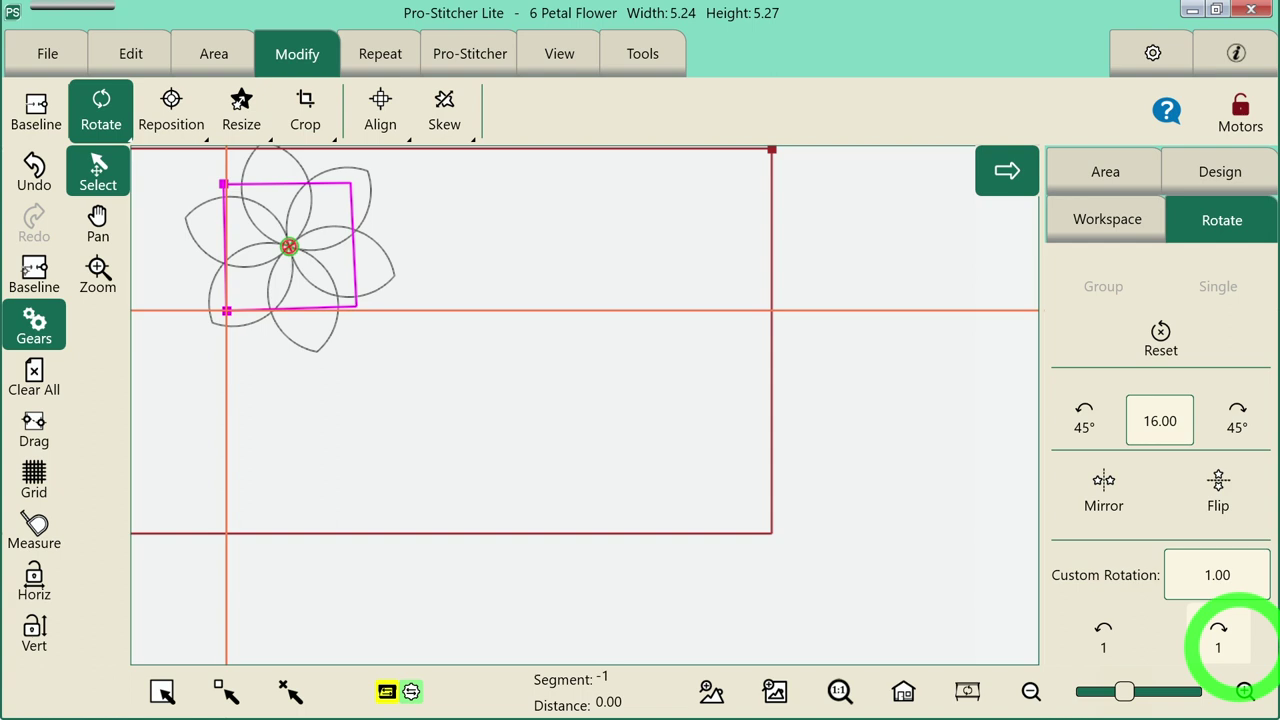
left_click(34, 272)
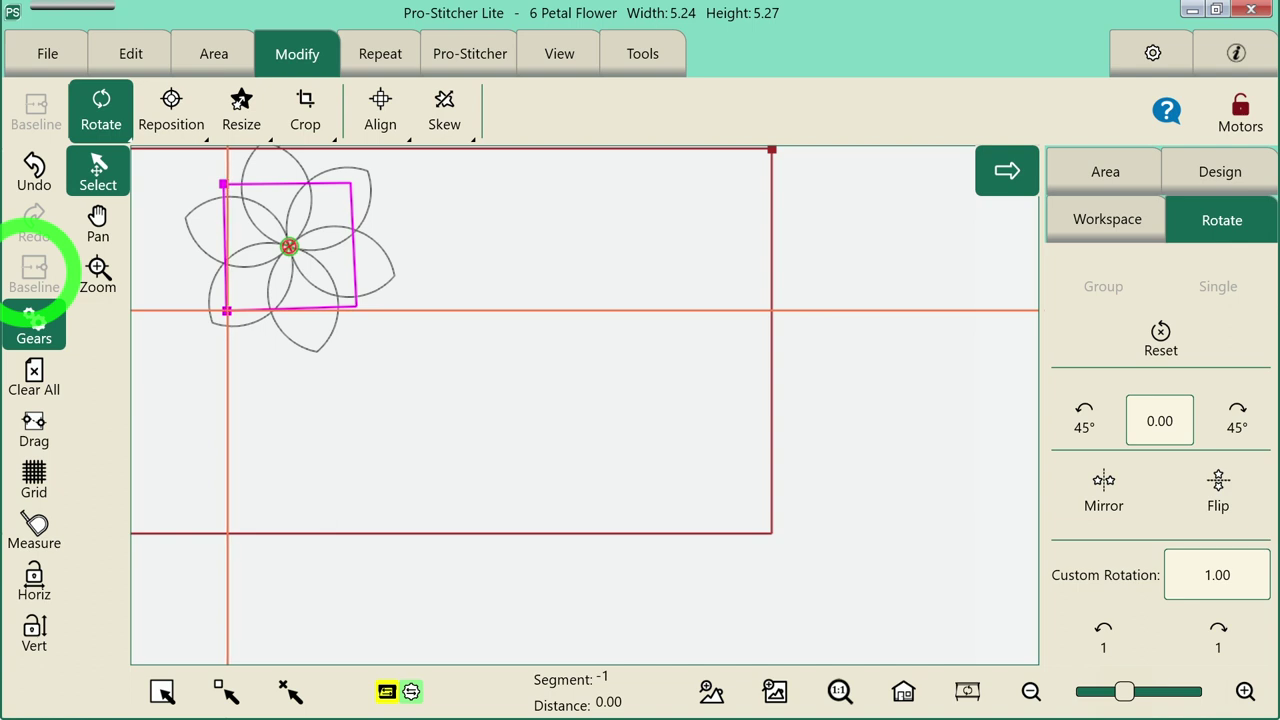
- Undo the baseline and reselect the 6 Petal Flower, showing its 5.24 width for resizing
left_click(34, 165)
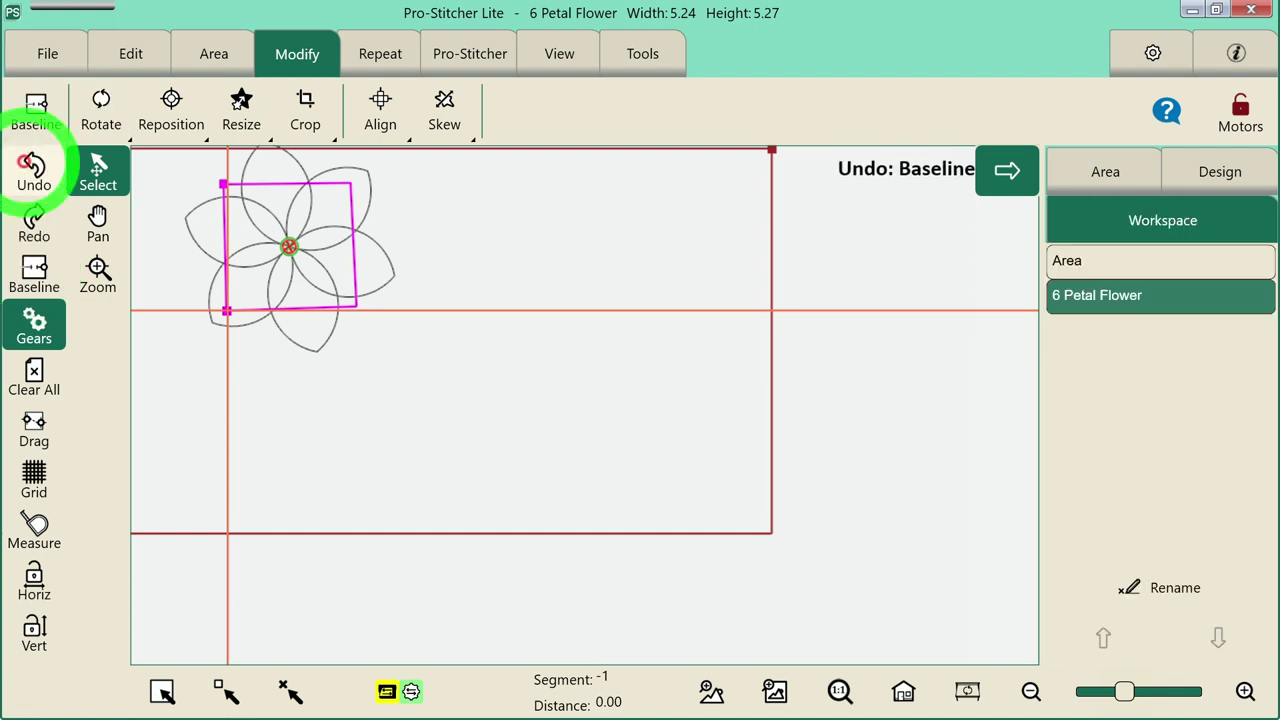
left_click(925, 208)
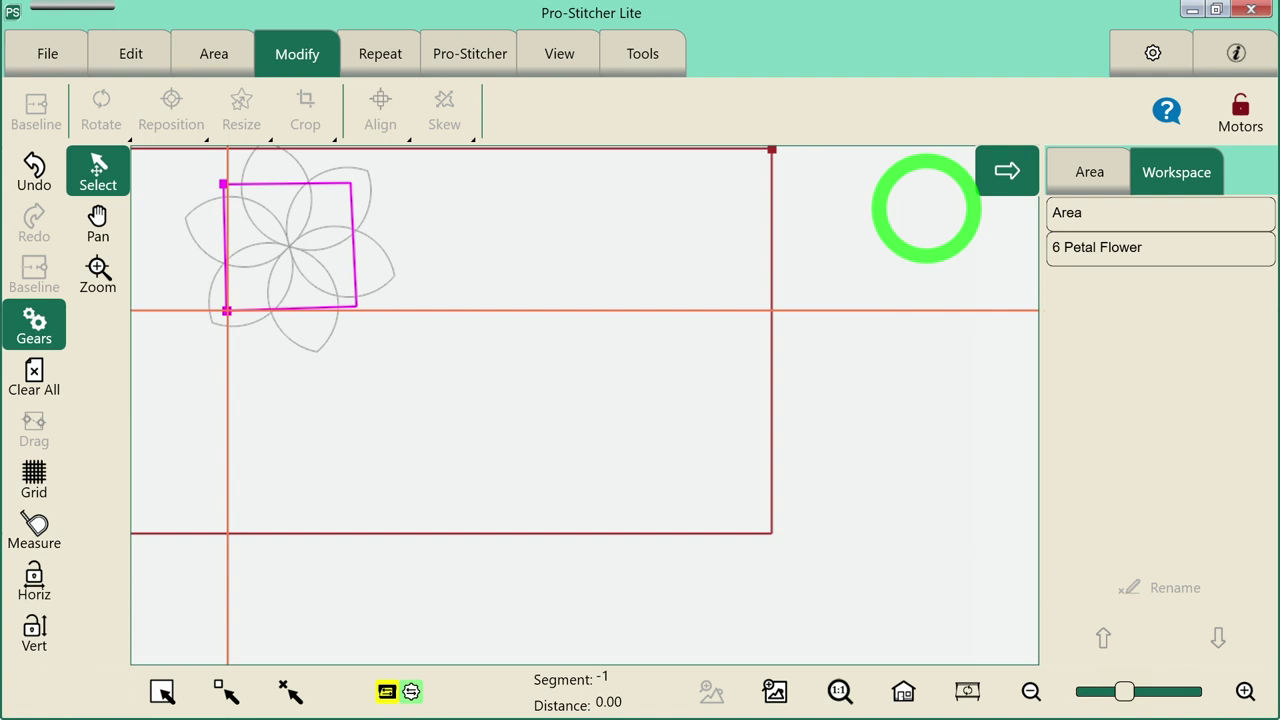
left_click(287, 232)
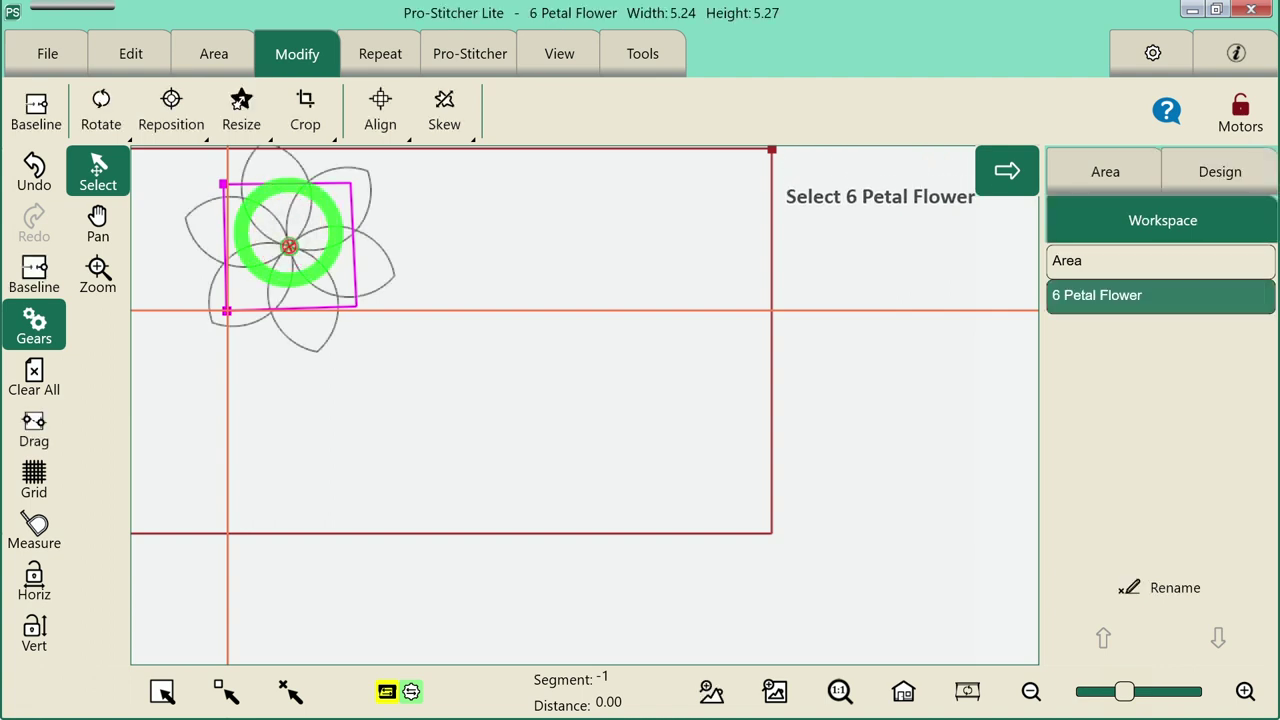
left_click(241, 105)
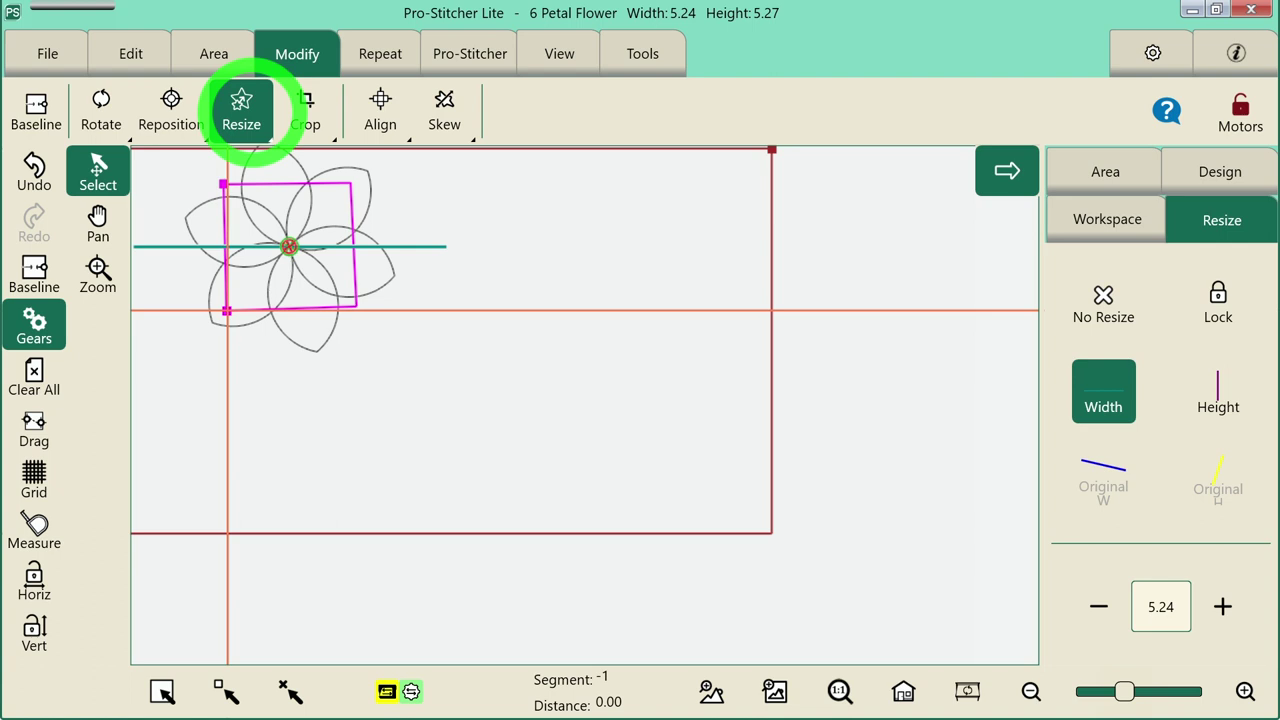
- Lock the flower's proportions and shrink it below the target size
left_click(1218, 300)
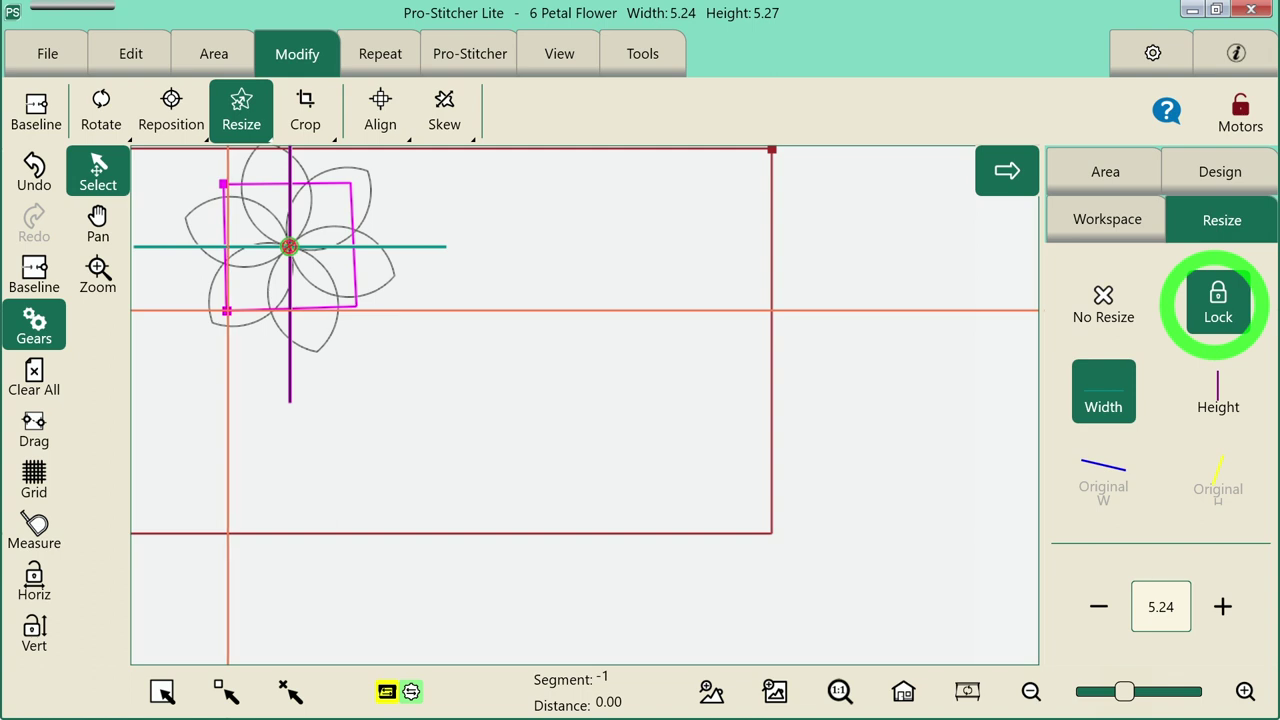
left_click(1098, 606)
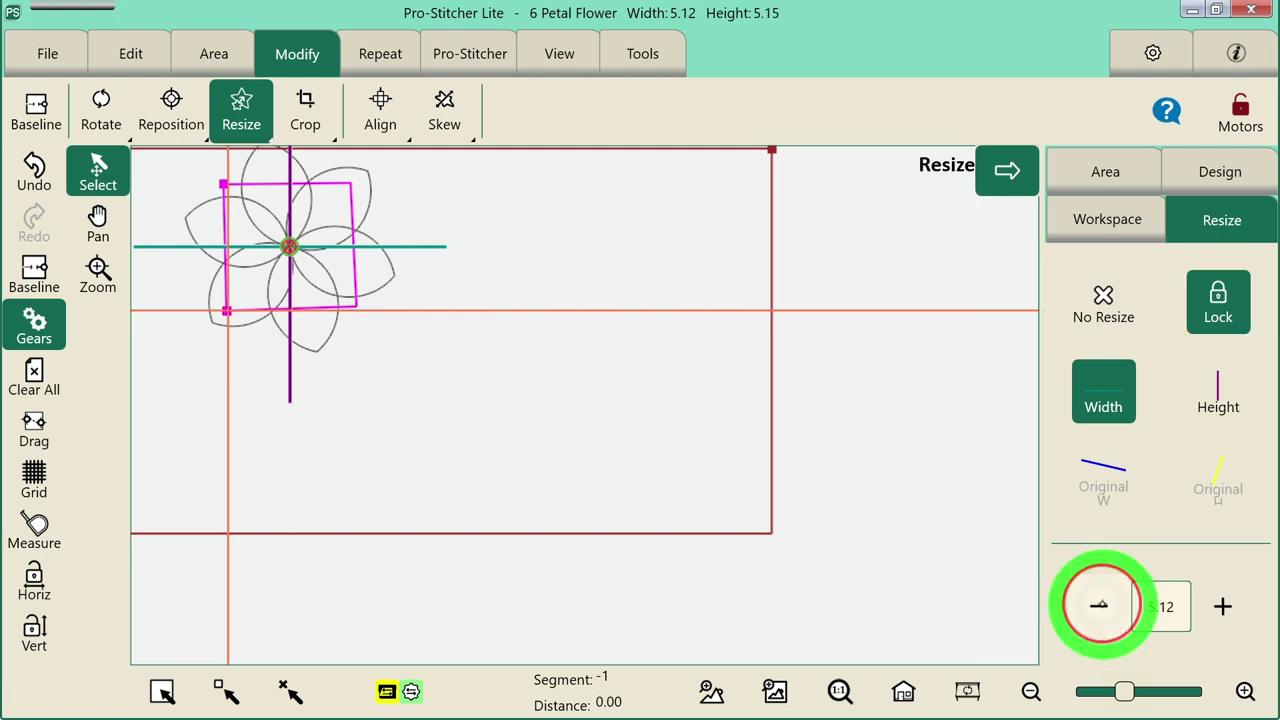
left_click(1098, 606)
left_click(1098, 606)
left_click(1098, 606)
left_click(1098, 606)
left_click(1098, 606)
left_click(1098, 606)
left_click(1098, 606)
left_click(1098, 606)
left_click(1100, 606)
left_click(1104, 606)
left_click(1108, 606)
left_click(1104, 606)
left_click(1104, 606)
- Enlarge the flower step by step until it measures 3.12 wide by 3.14 high
left_click(1222, 606)
left_click(1222, 606)
left_click(1222, 606)
double_click(1224, 606)
left_click(1224, 606)
double_click(1226, 606)
left_click(1226, 606)
double_click(1230, 604)
left_click(1236, 602)
left_click(1236, 602)
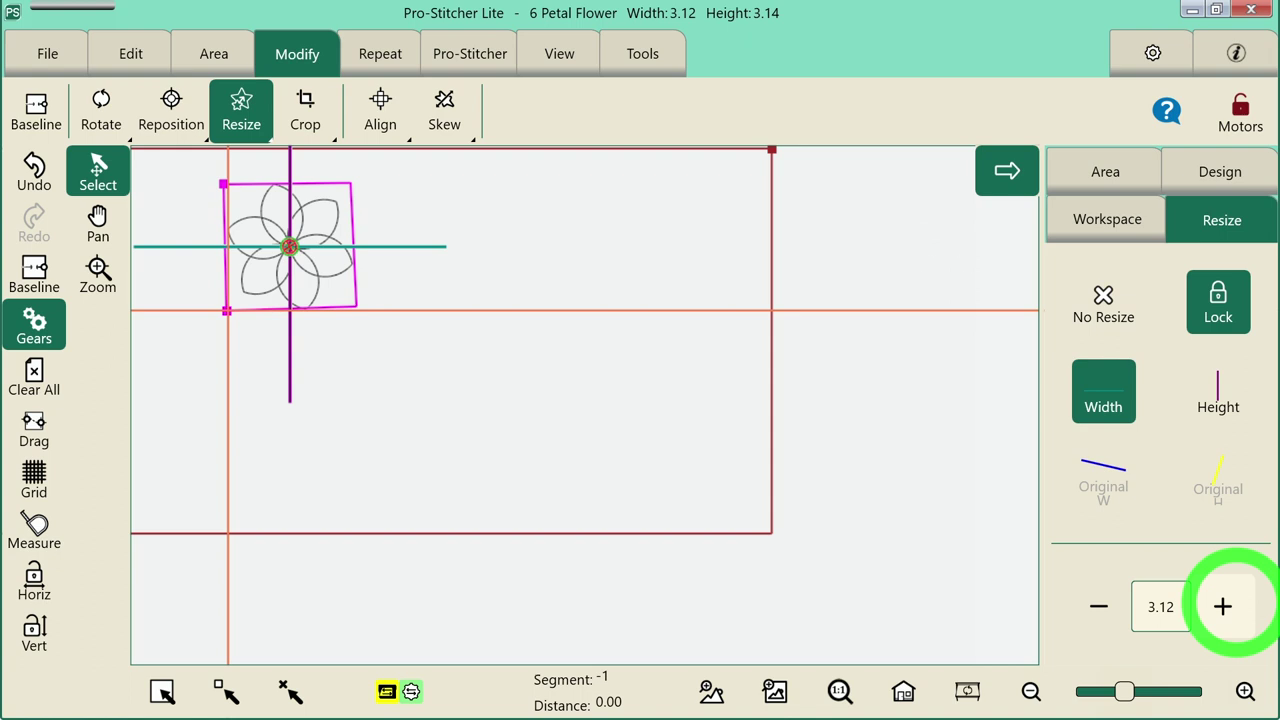
- Set the 3.12 by 3.14 flower's current state as its new baseline
left_click(34, 272)
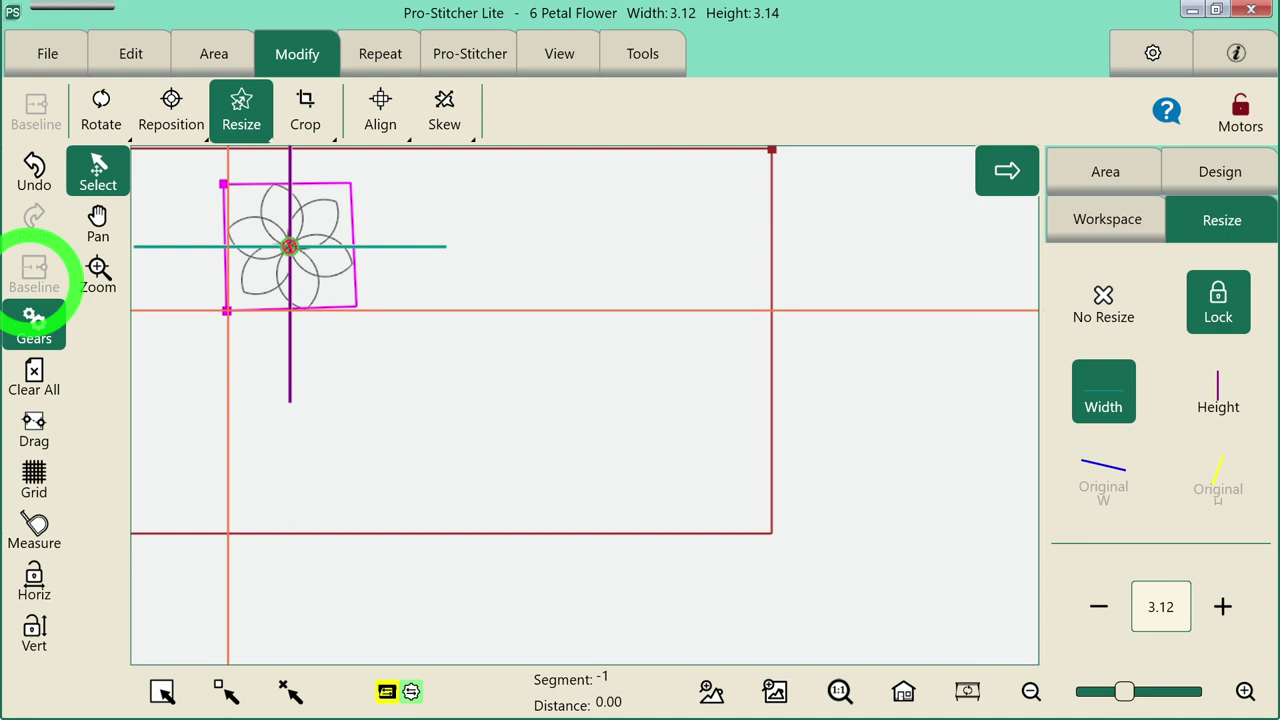
left_click(47, 53)
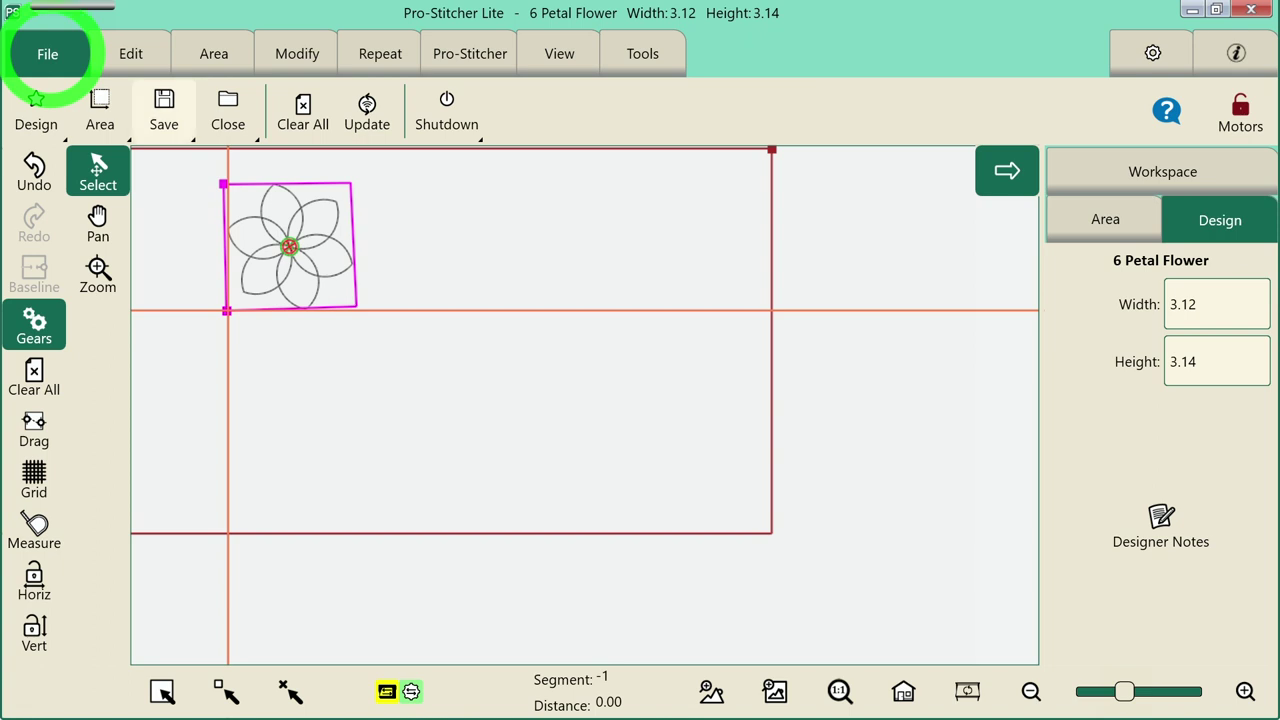
- Save the selected design as '6 Petal Flower modified'
left_click(164, 110)
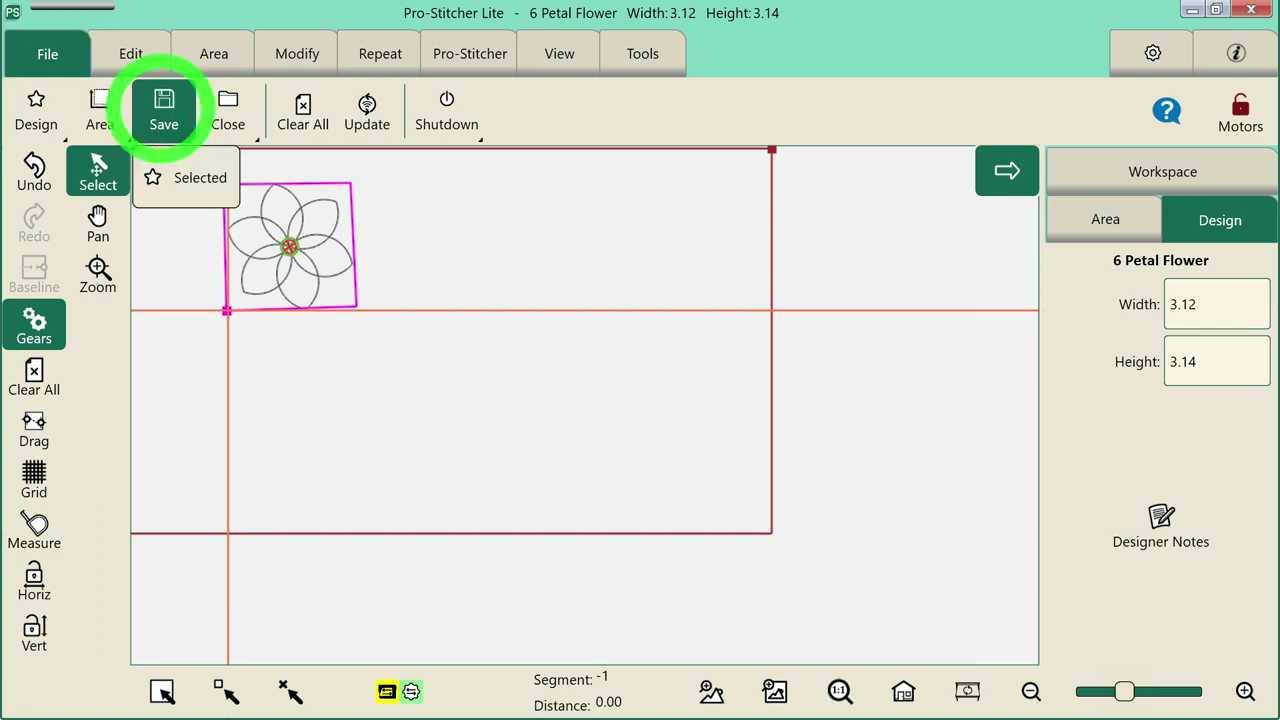
left_click(200, 178)
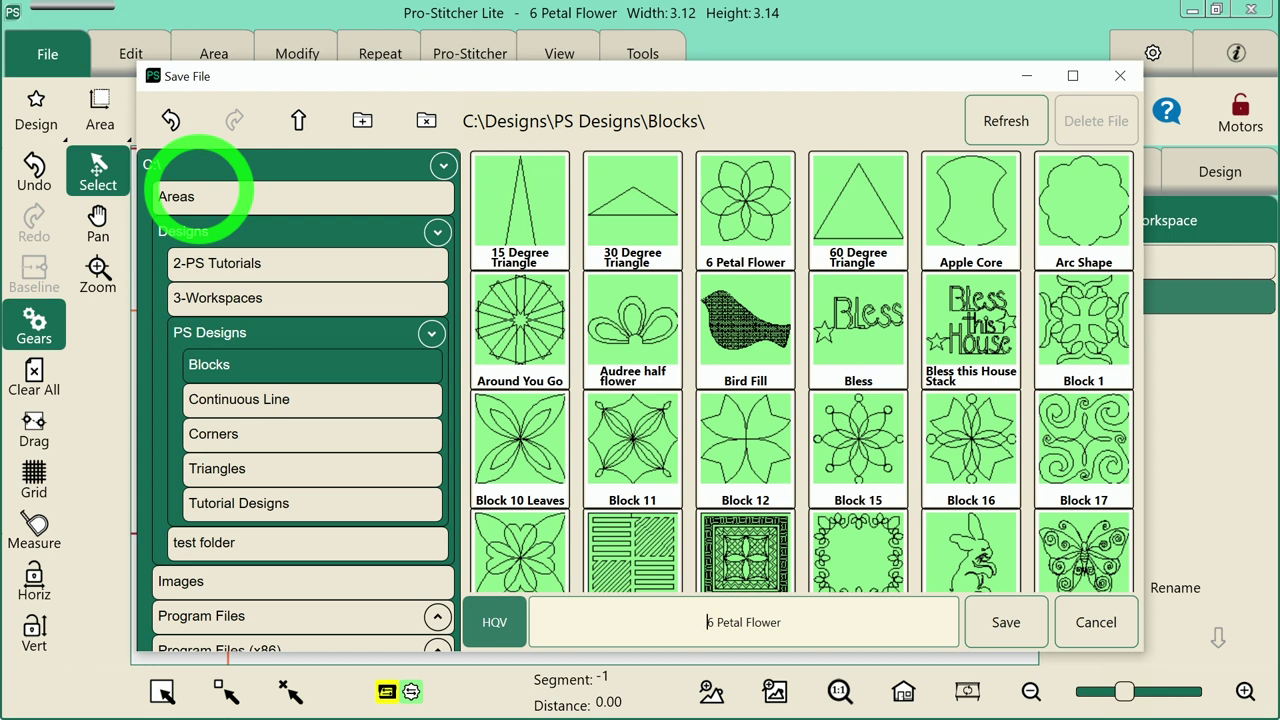
left_click(829, 614)
left_click(555, 78)
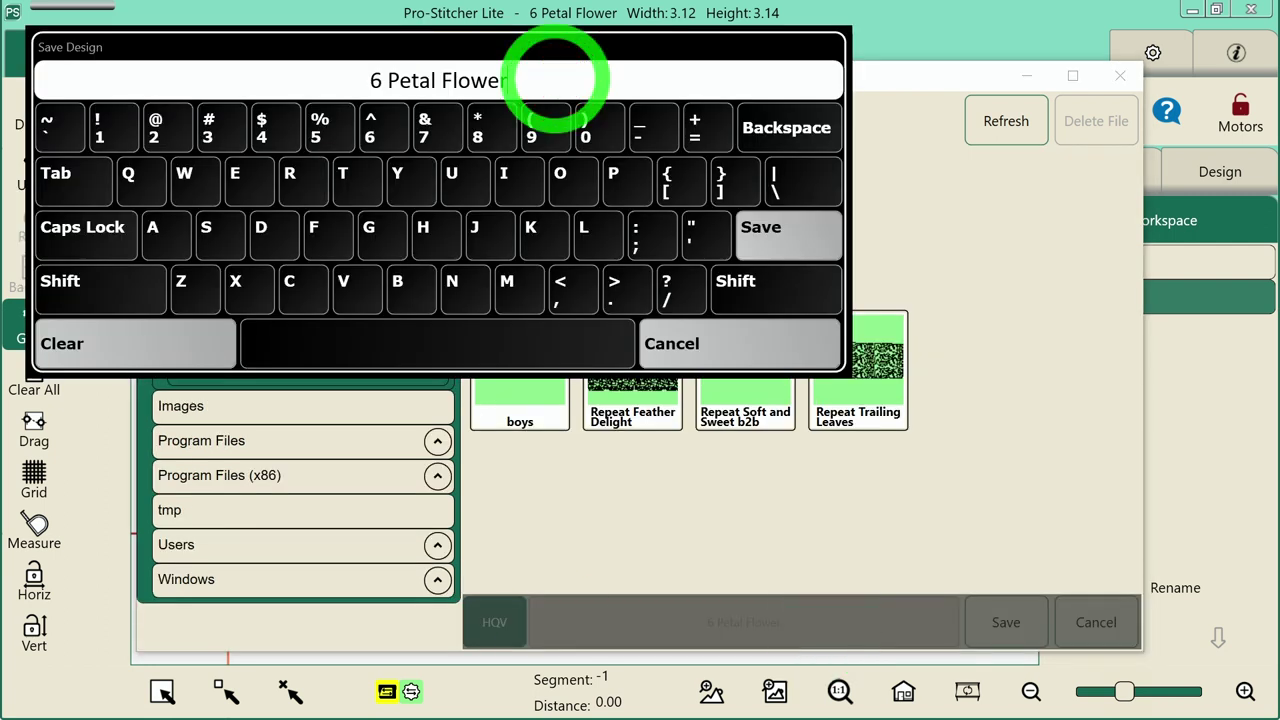
left_click(420, 343)
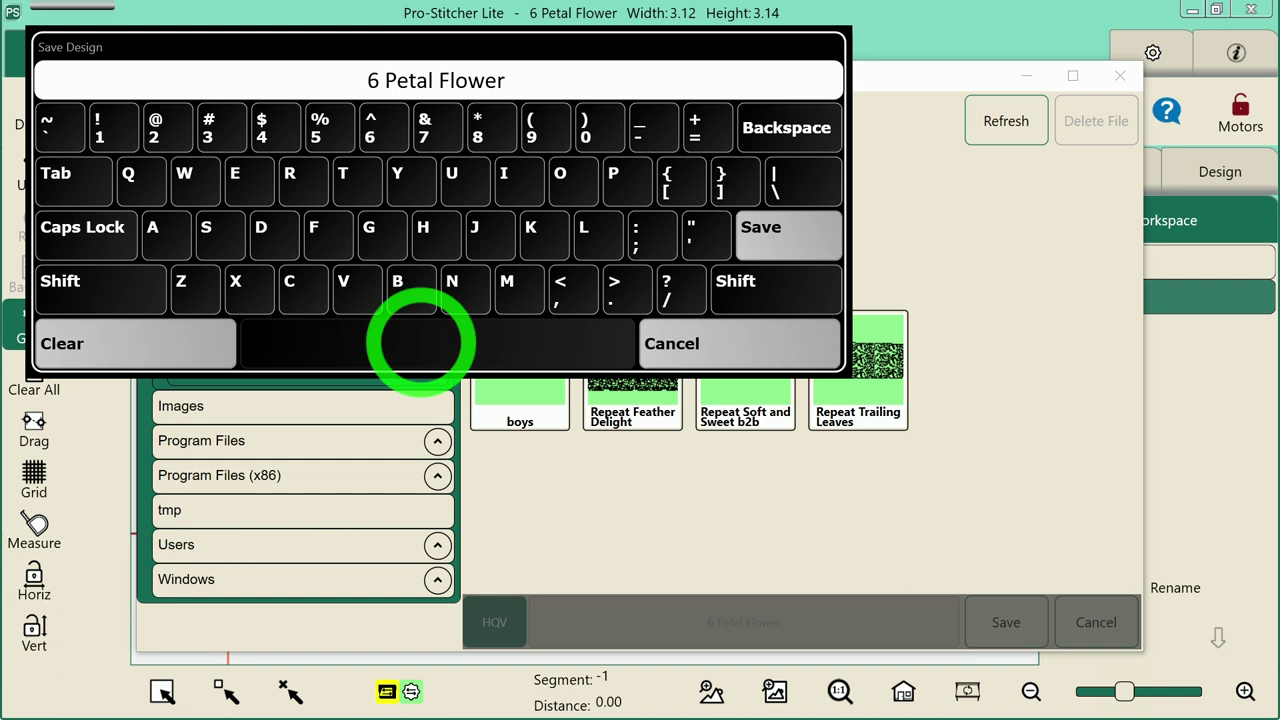
left_click(524, 290)
left_click(566, 180)
left_click(268, 232)
left_click(528, 172)
left_click(309, 229)
left_click(530, 168)
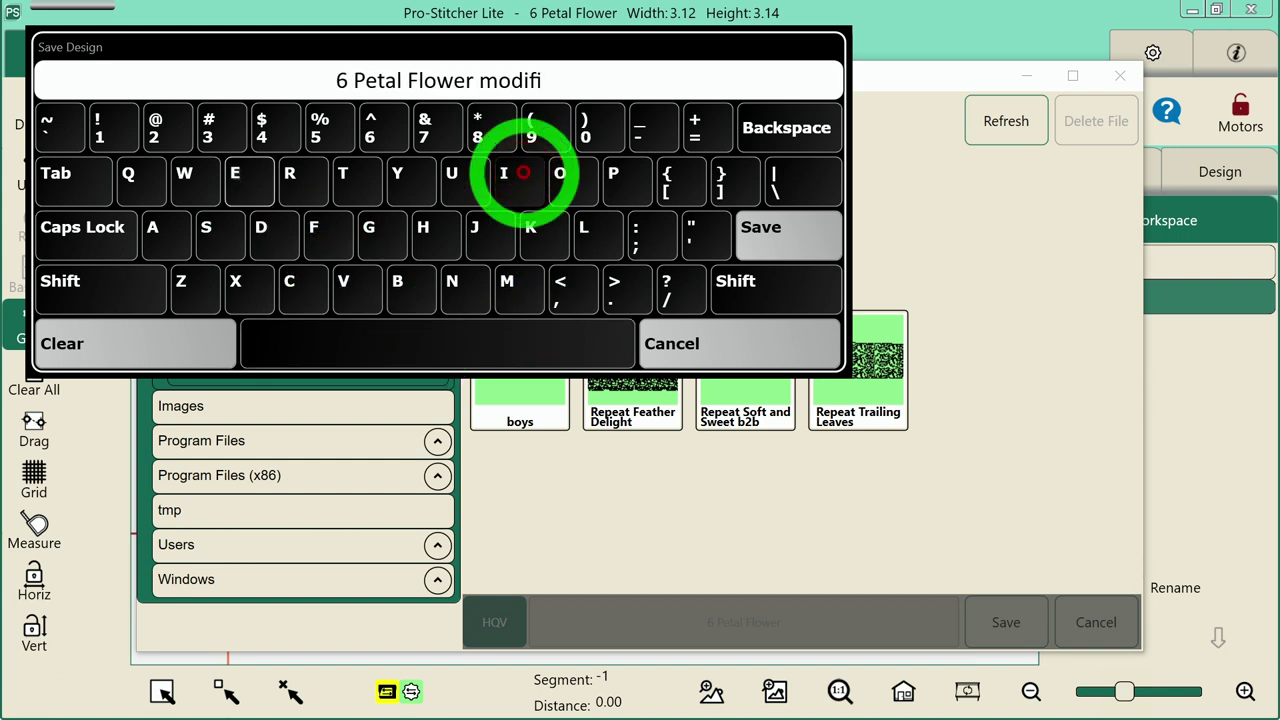
left_click(246, 172)
left_click(286, 238)
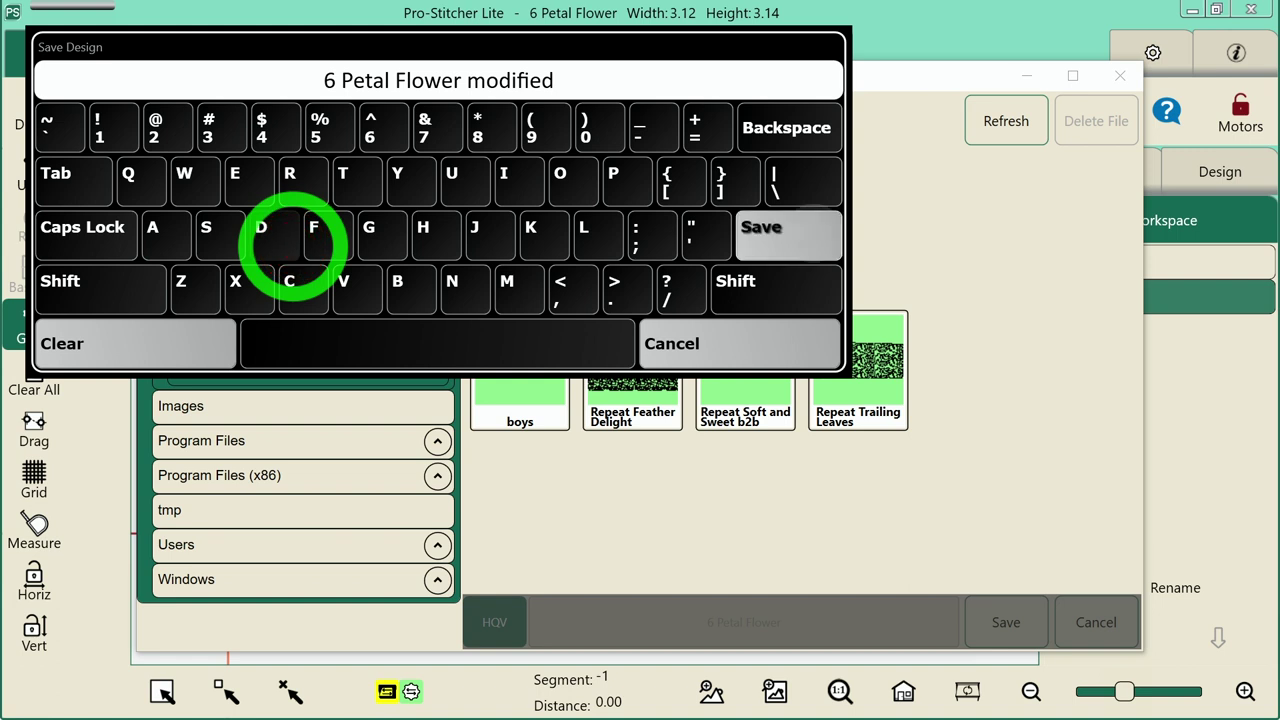
left_click(809, 230)
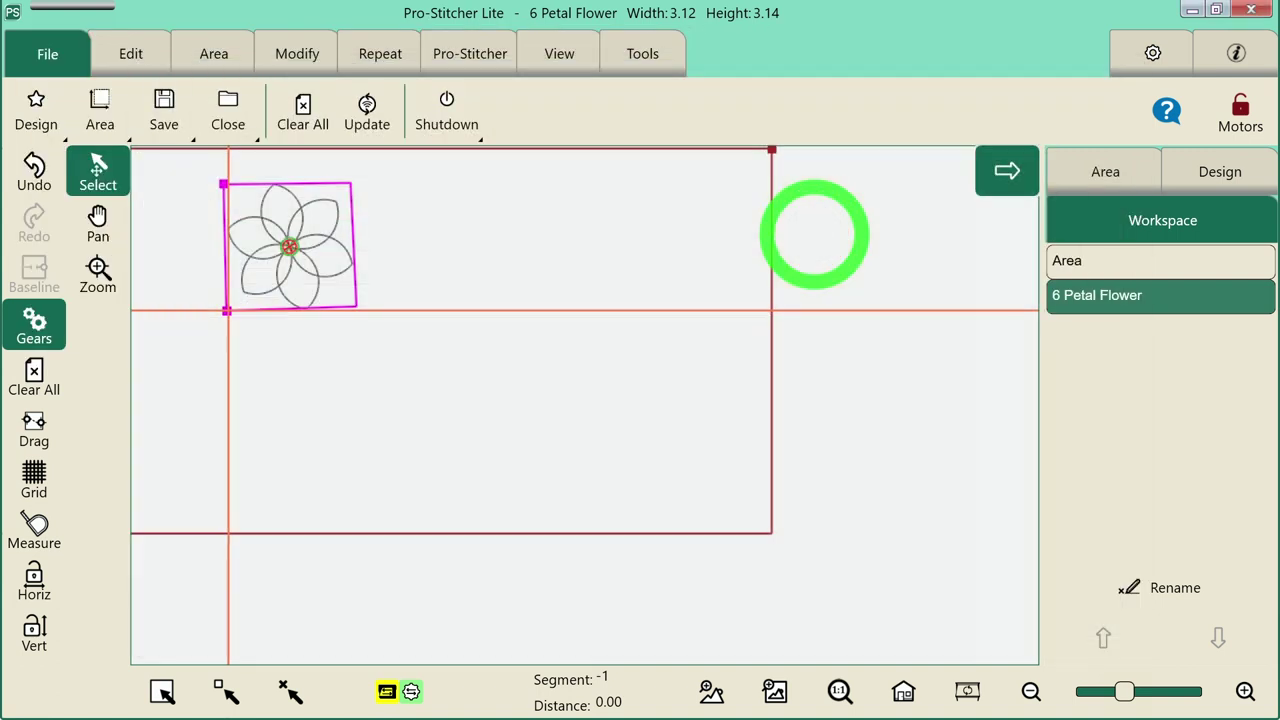
- Lower stitches per inch from 11 to 4 and engage the horizontal channel lock
left_click(775, 691)
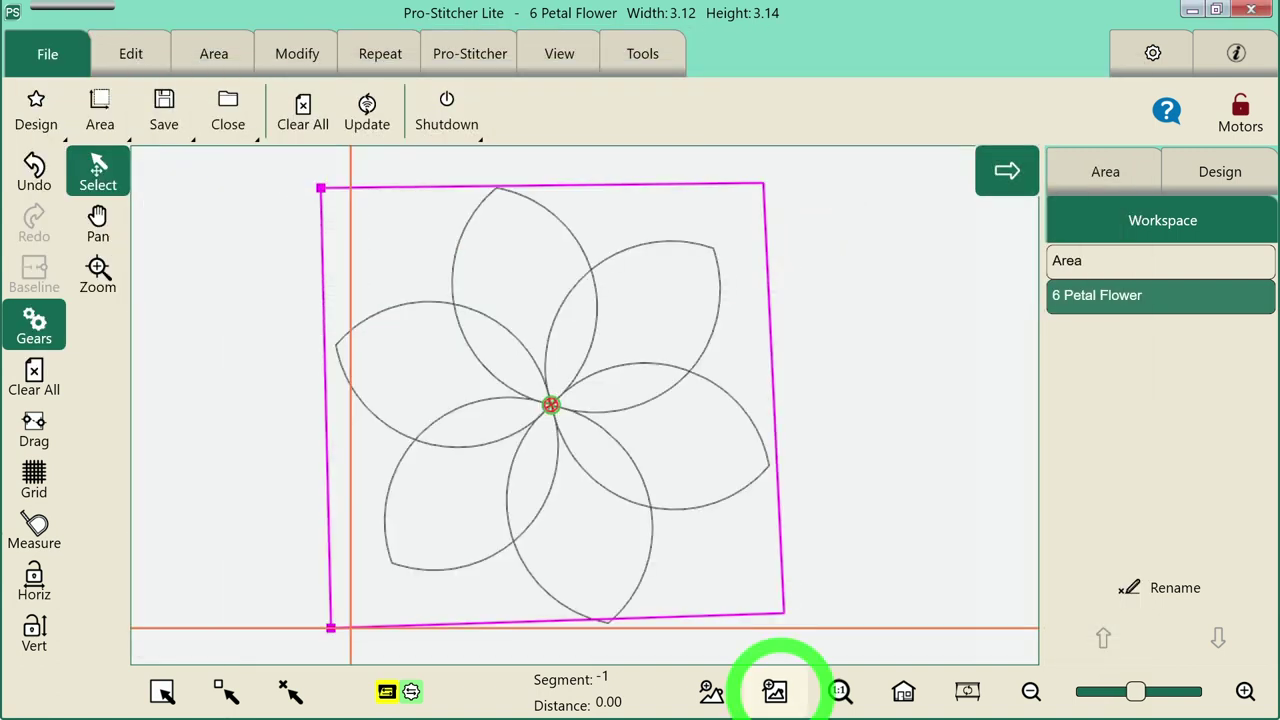
left_click(470, 53)
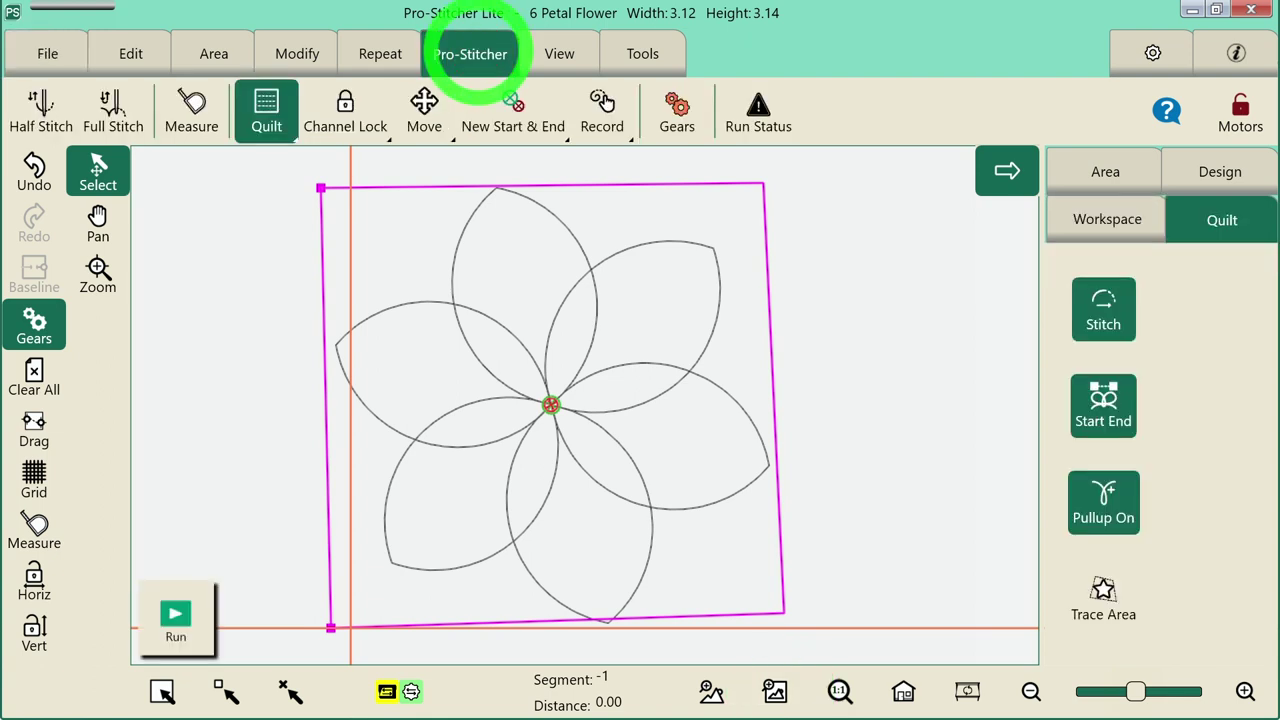
left_click(47, 53)
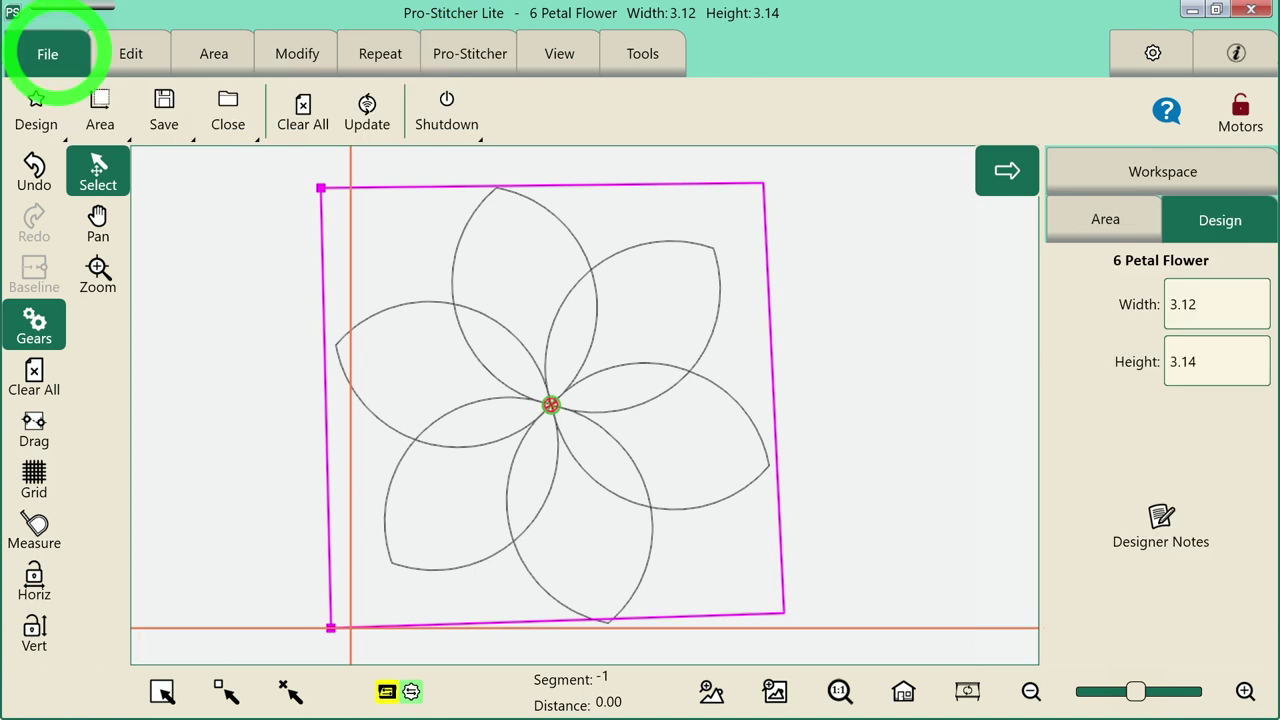
left_click(1153, 53)
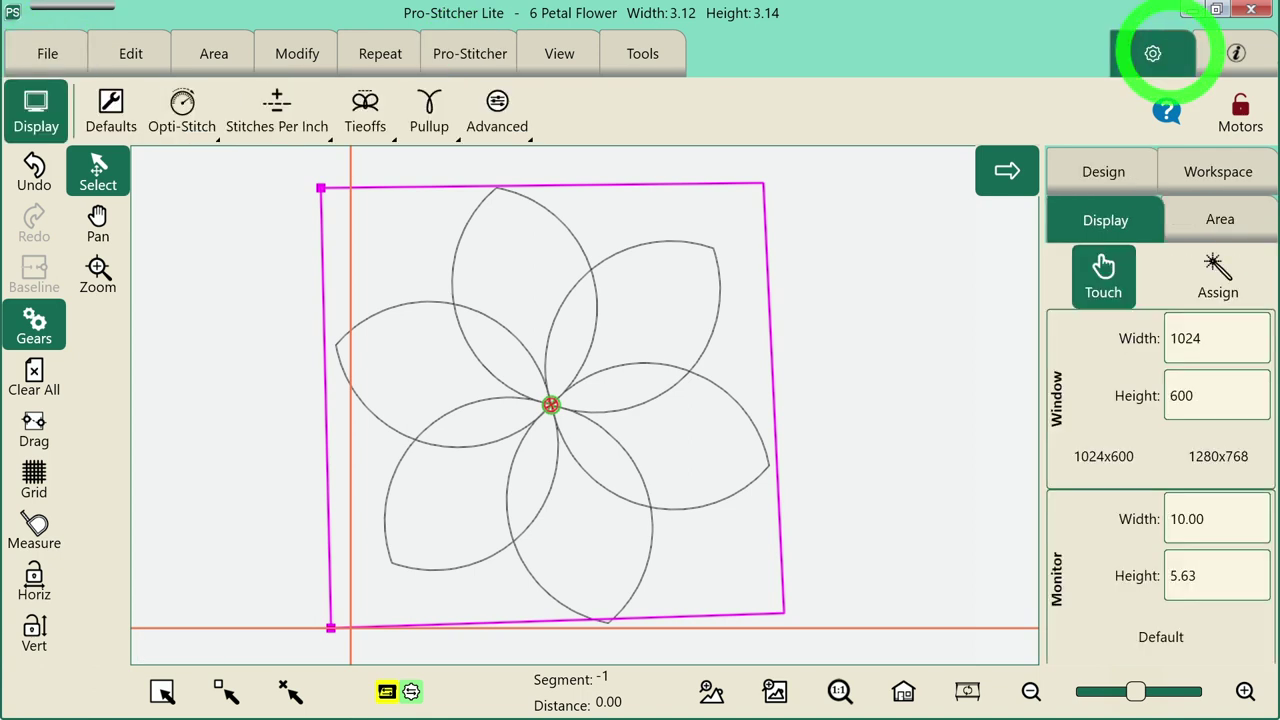
left_click(277, 105)
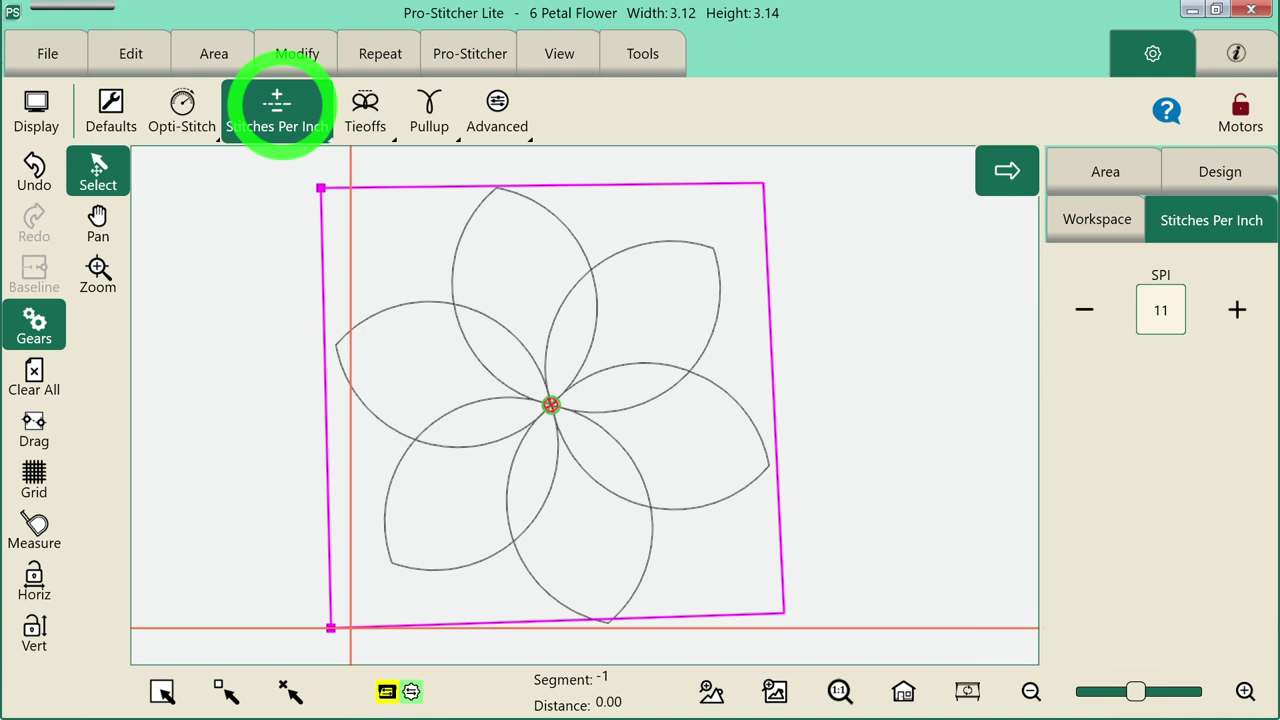
left_click(1084, 309)
left_click(1084, 309)
left_click(1084, 309)
left_click(1084, 309)
left_click(1084, 309)
left_click(1084, 309)
left_click(1088, 311)
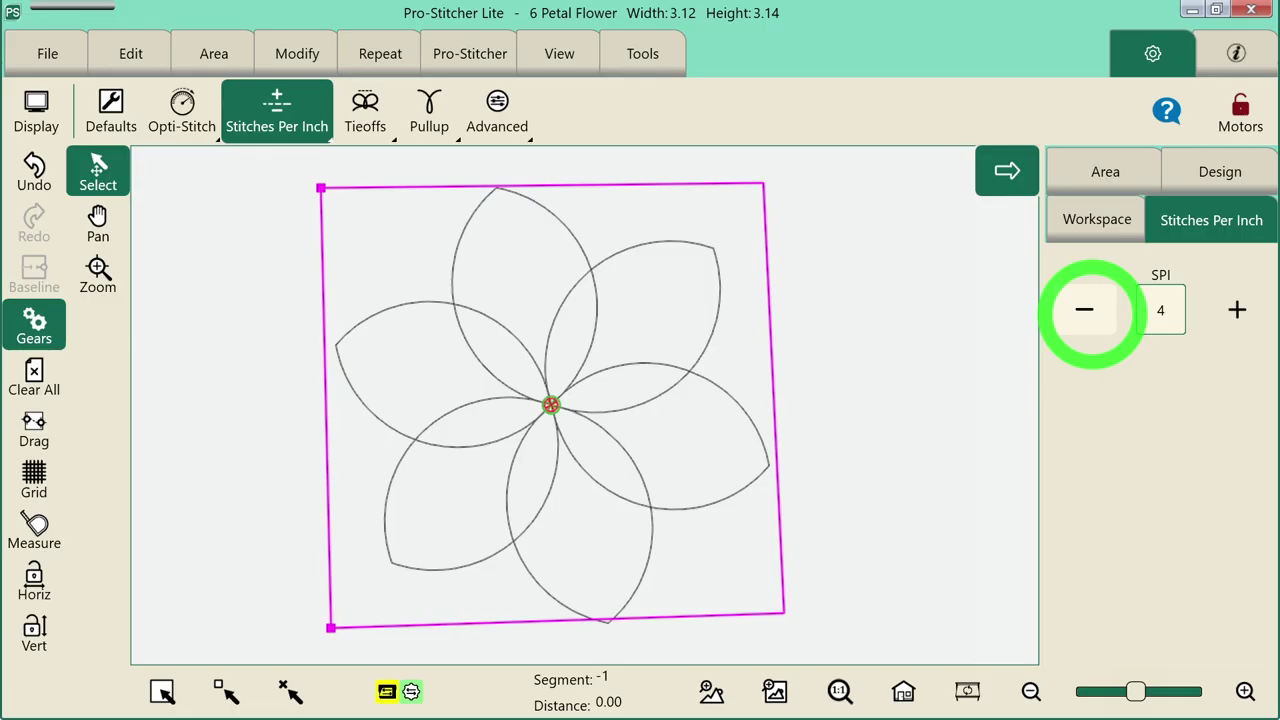
left_click(34, 583)
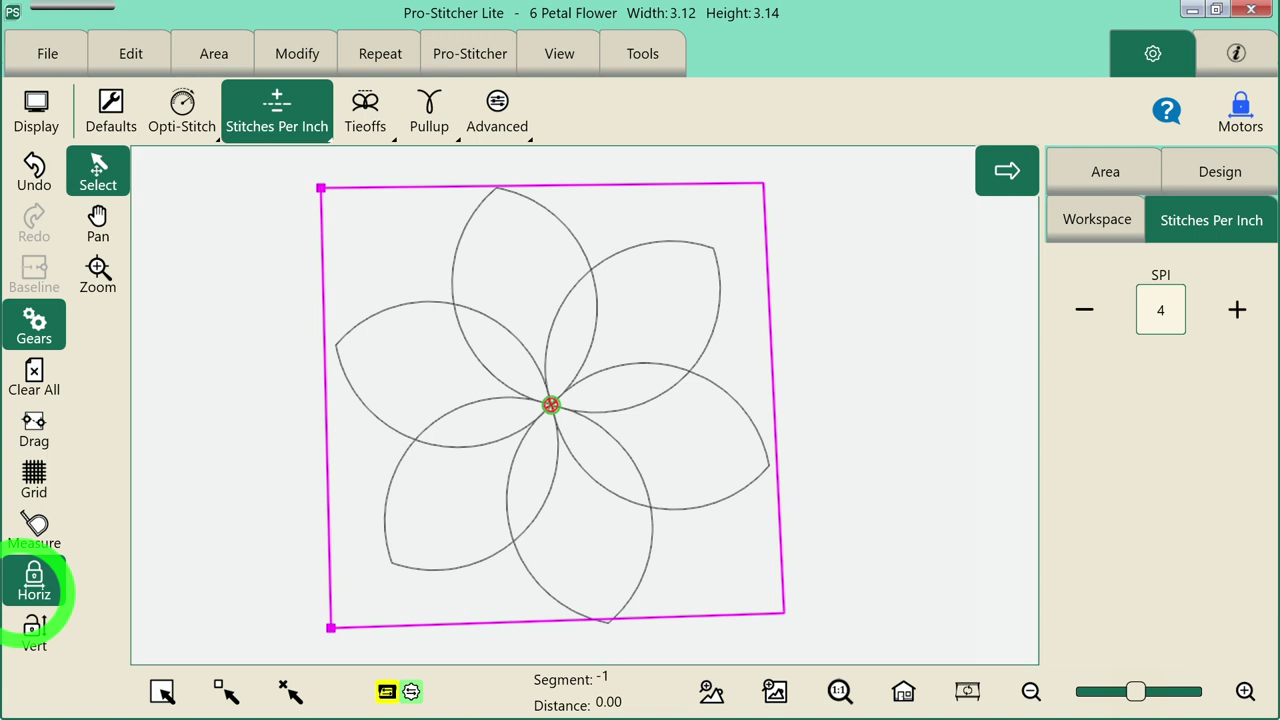
- Baste along the horizontal channel lock, then release it and lock the vertical channel
left_click(470, 54)
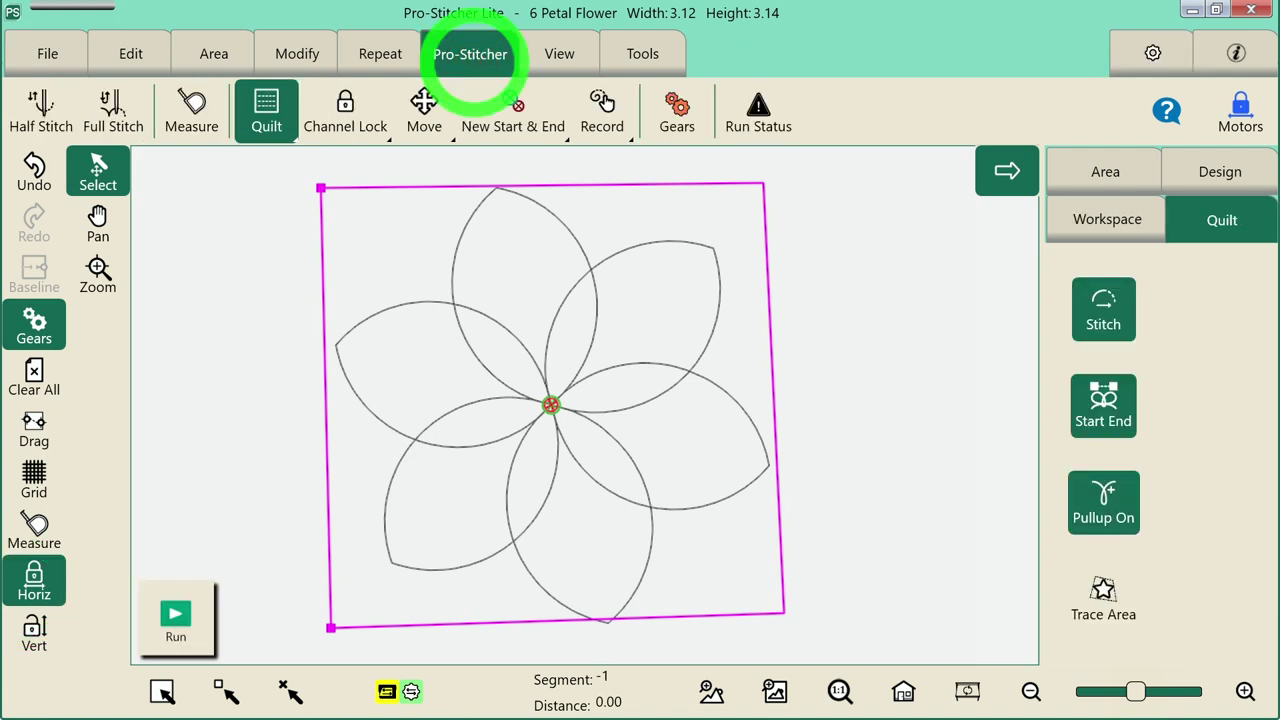
left_click(345, 108)
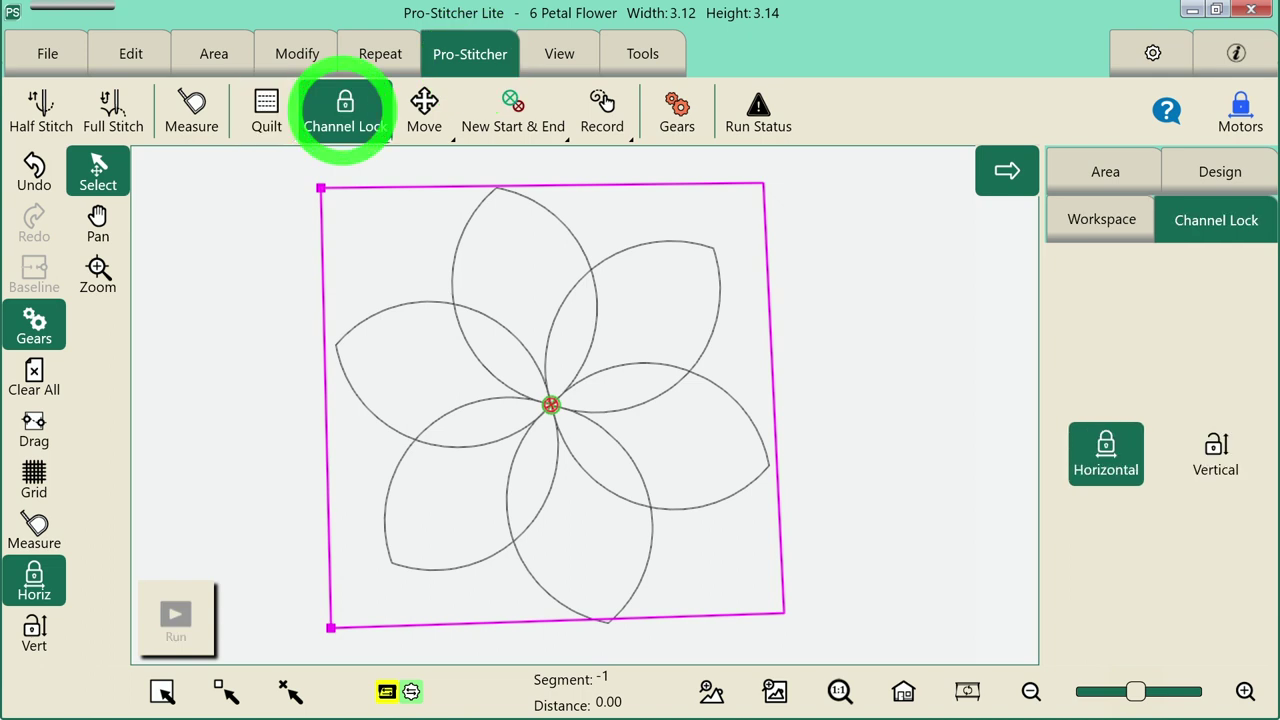
left_click(1103, 522)
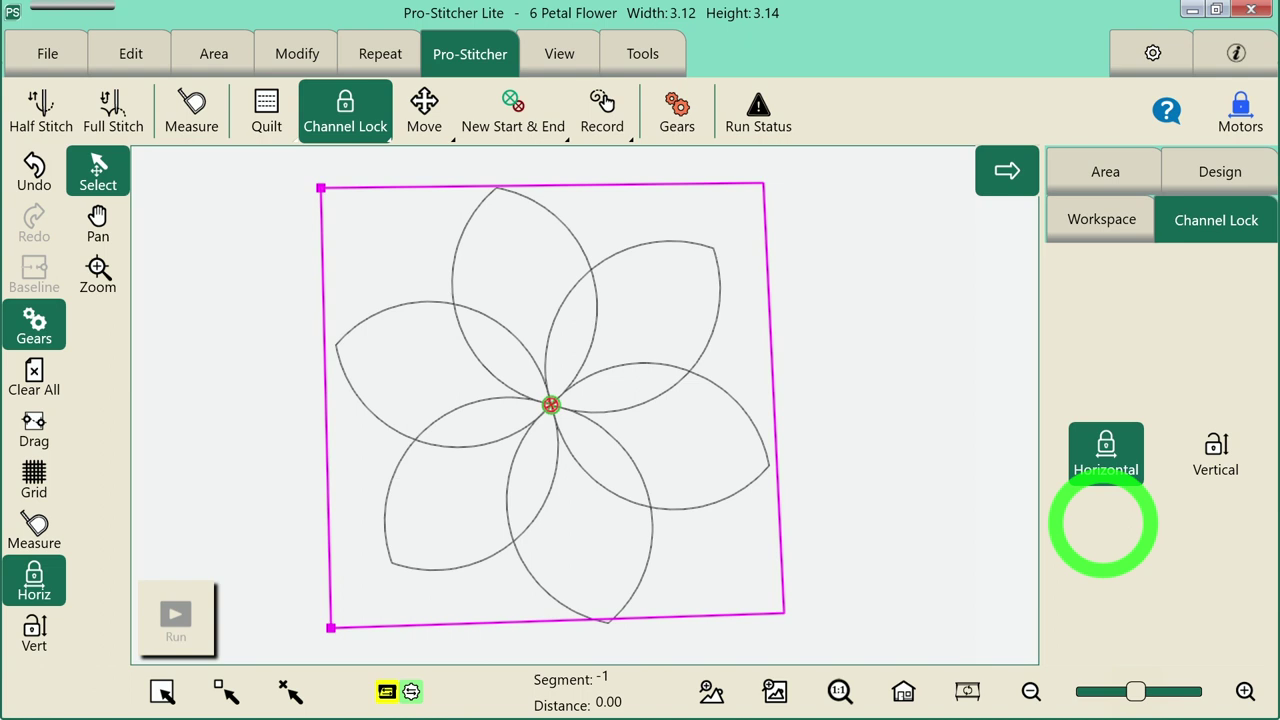
left_click(36, 582)
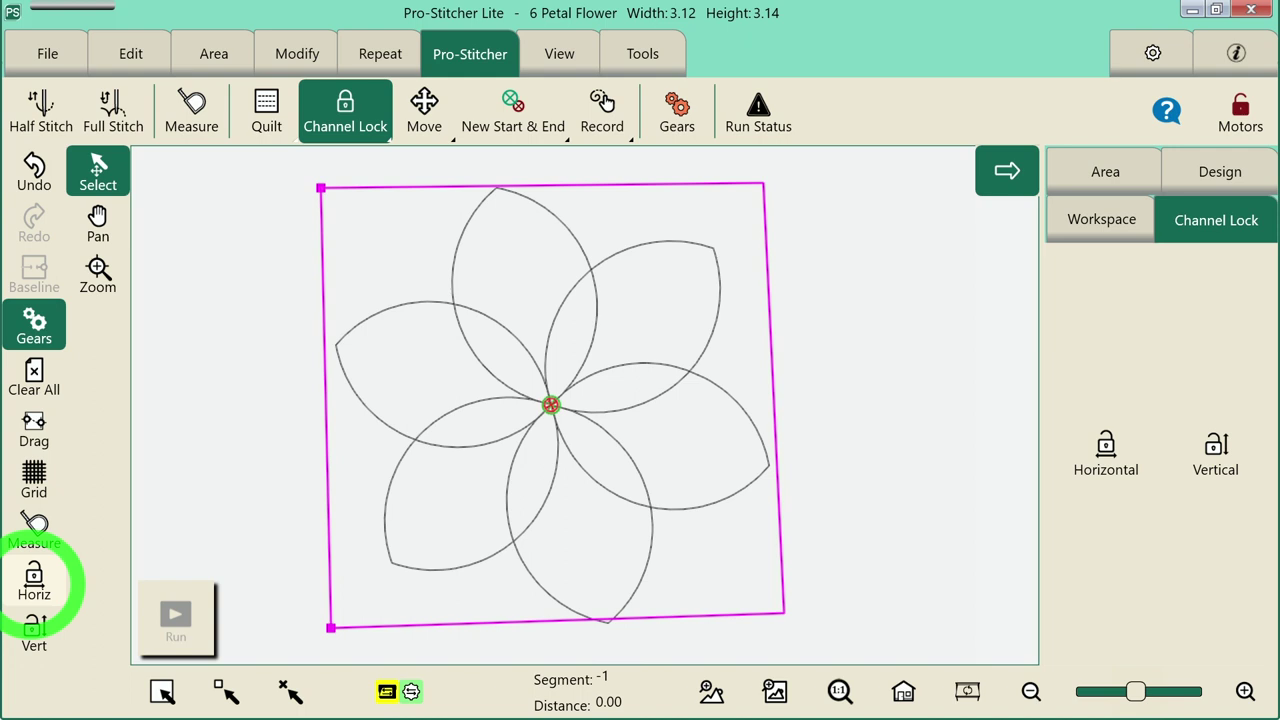
left_click(34, 630)
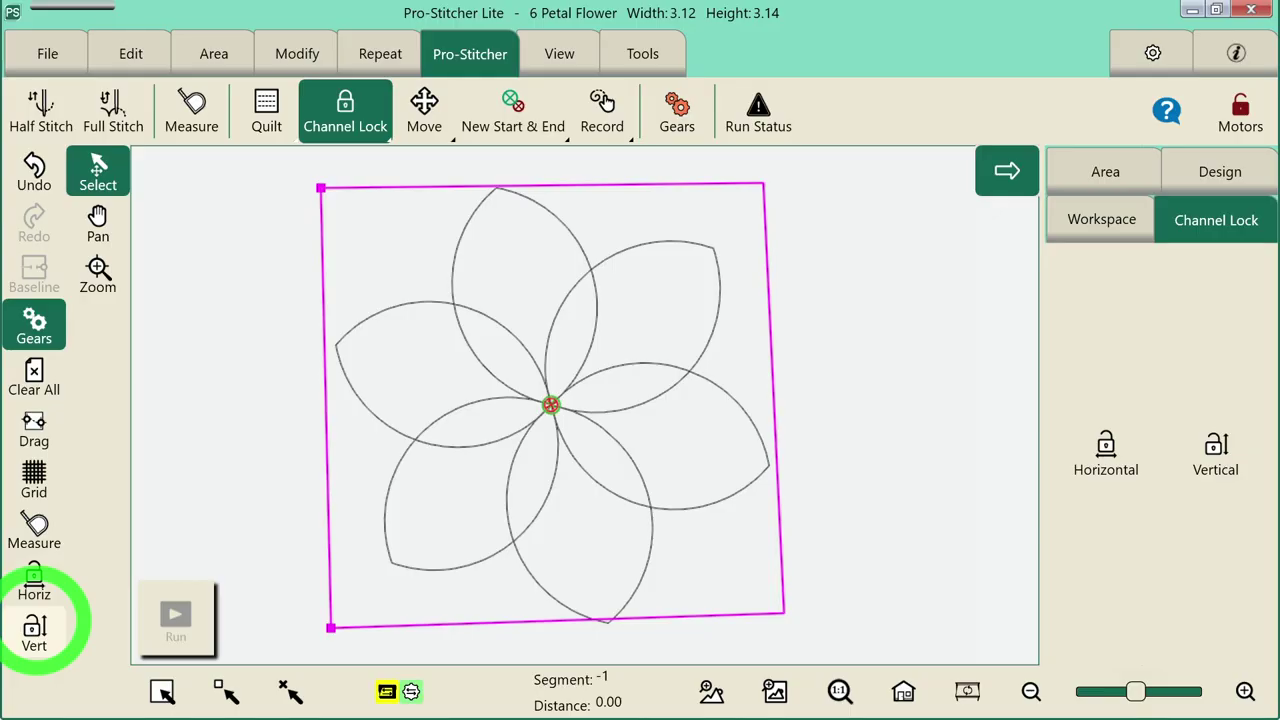
- Raise the stitches per inch from 4 back to 11
left_click(1158, 52)
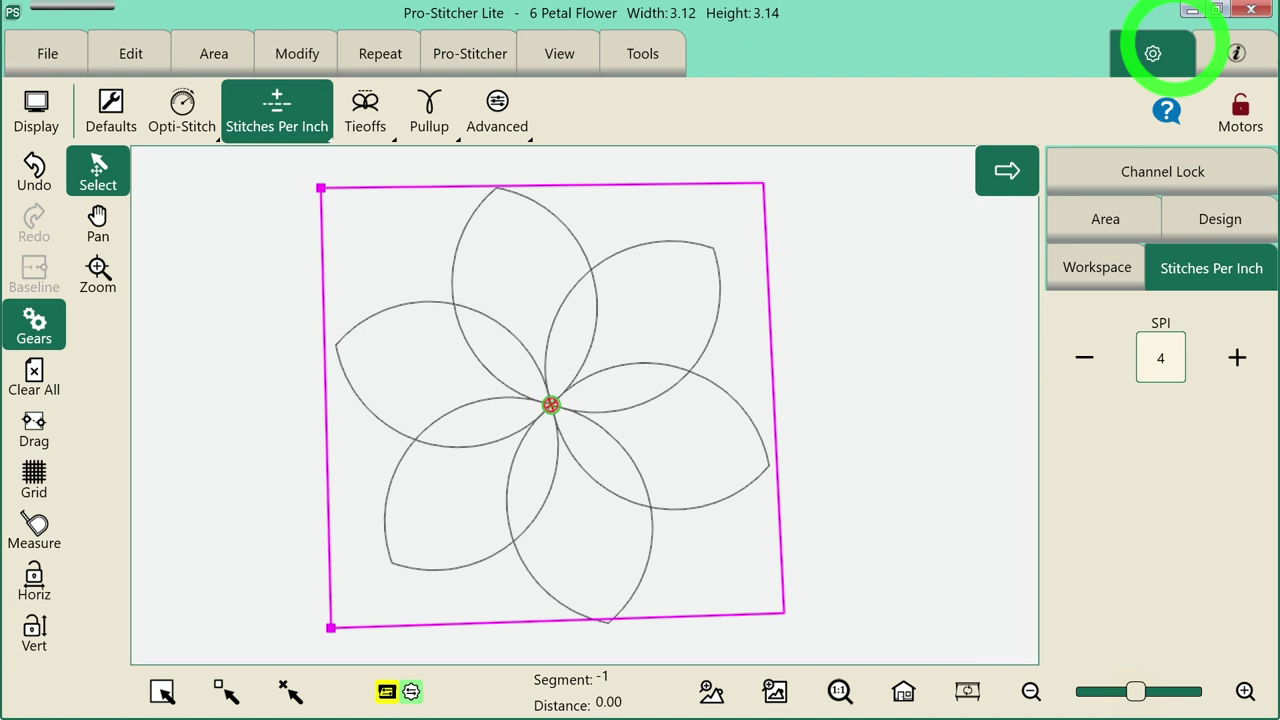
left_click(1237, 357)
left_click(1237, 357)
left_click(1237, 357)
left_click(1237, 357)
left_click(1237, 357)
left_click(1237, 357)
left_click(1237, 357)
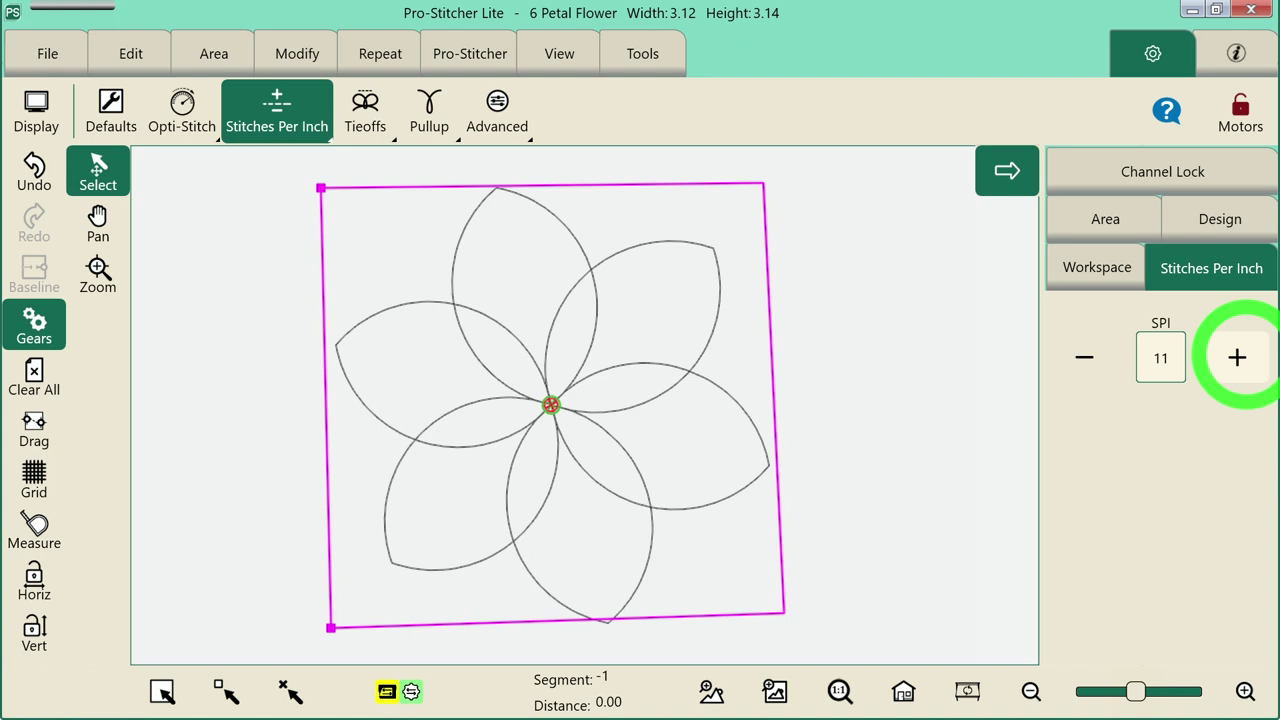
left_click(470, 53)
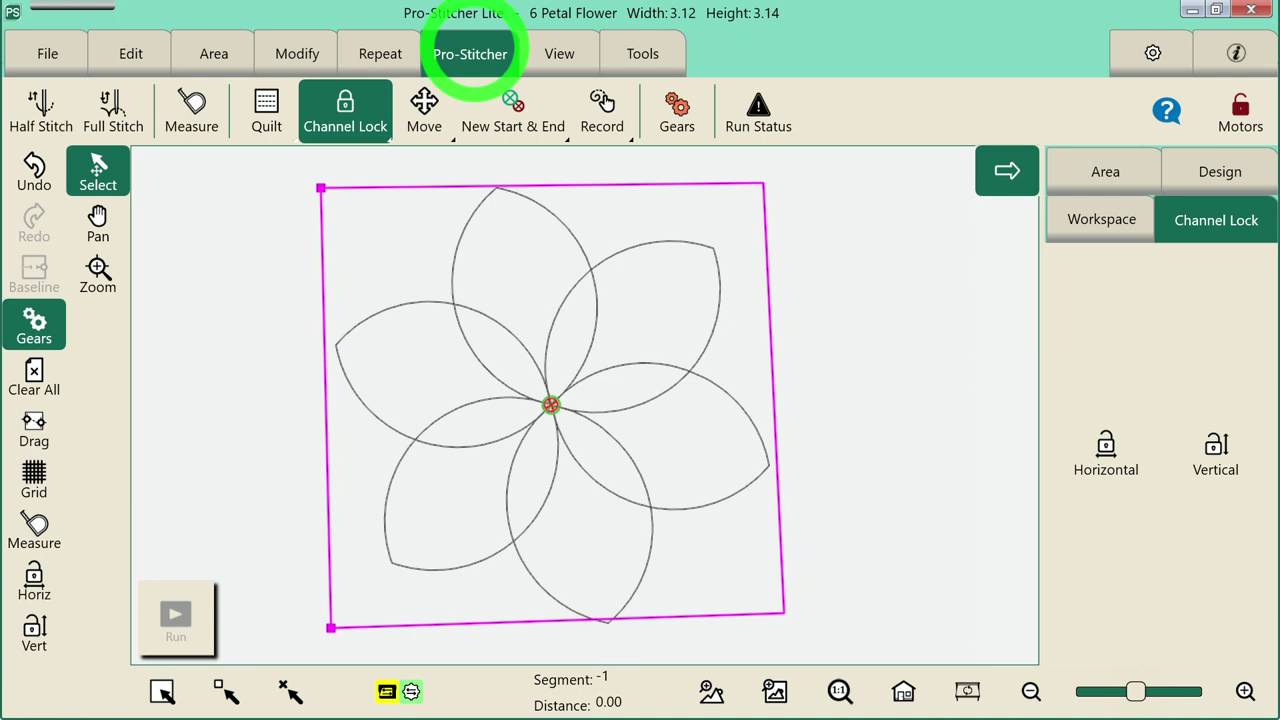
- With thread pullup on, confirm the verified settings and stitch all six petals of the flower
left_click(266, 112)
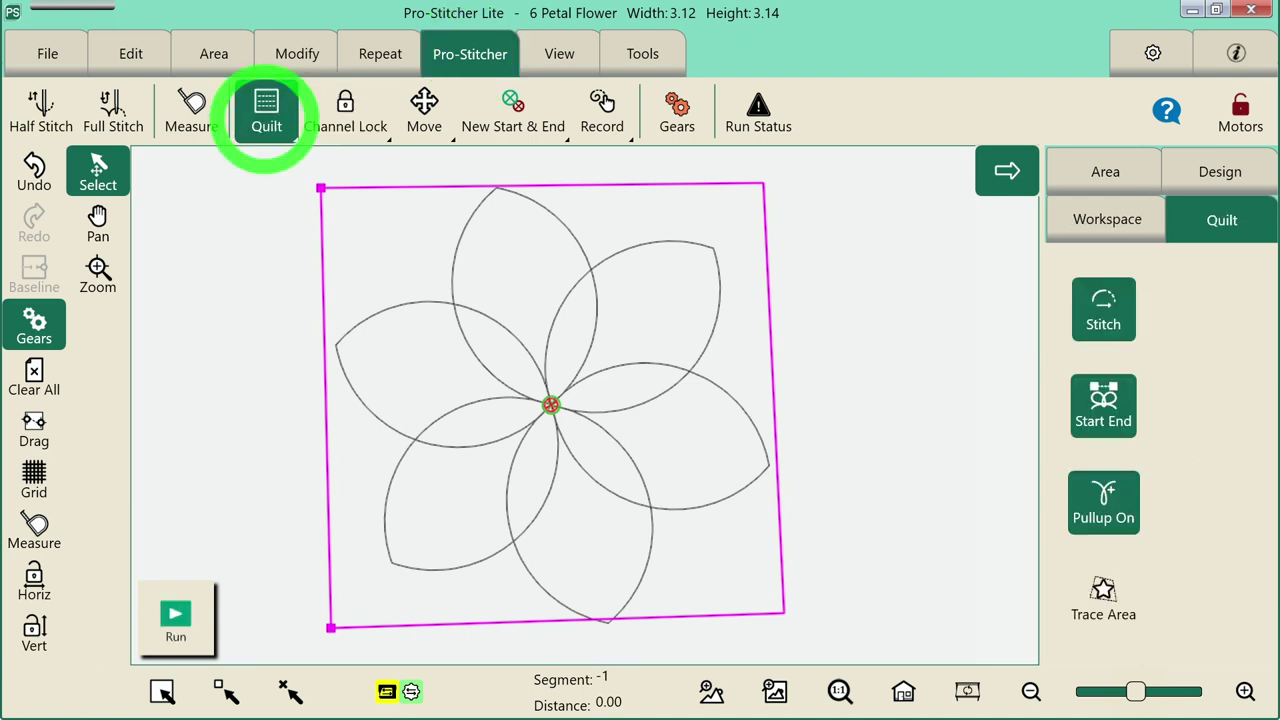
left_click(1112, 492)
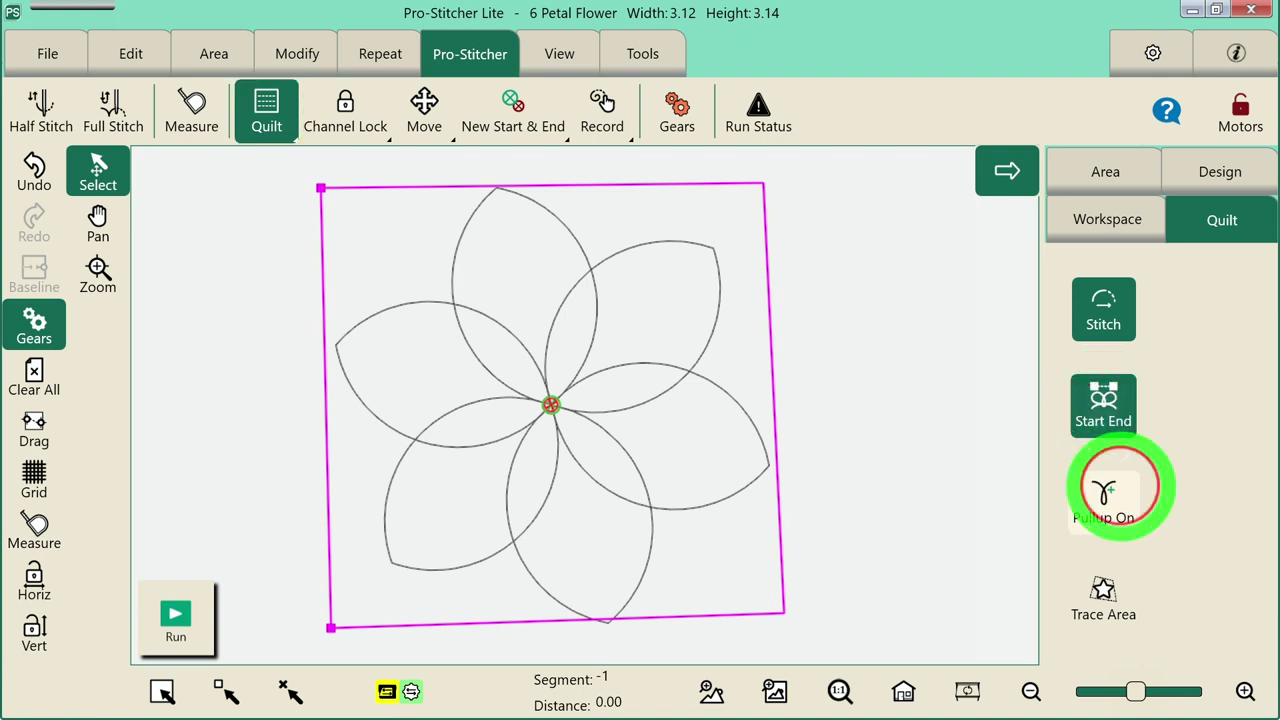
left_click(1108, 500)
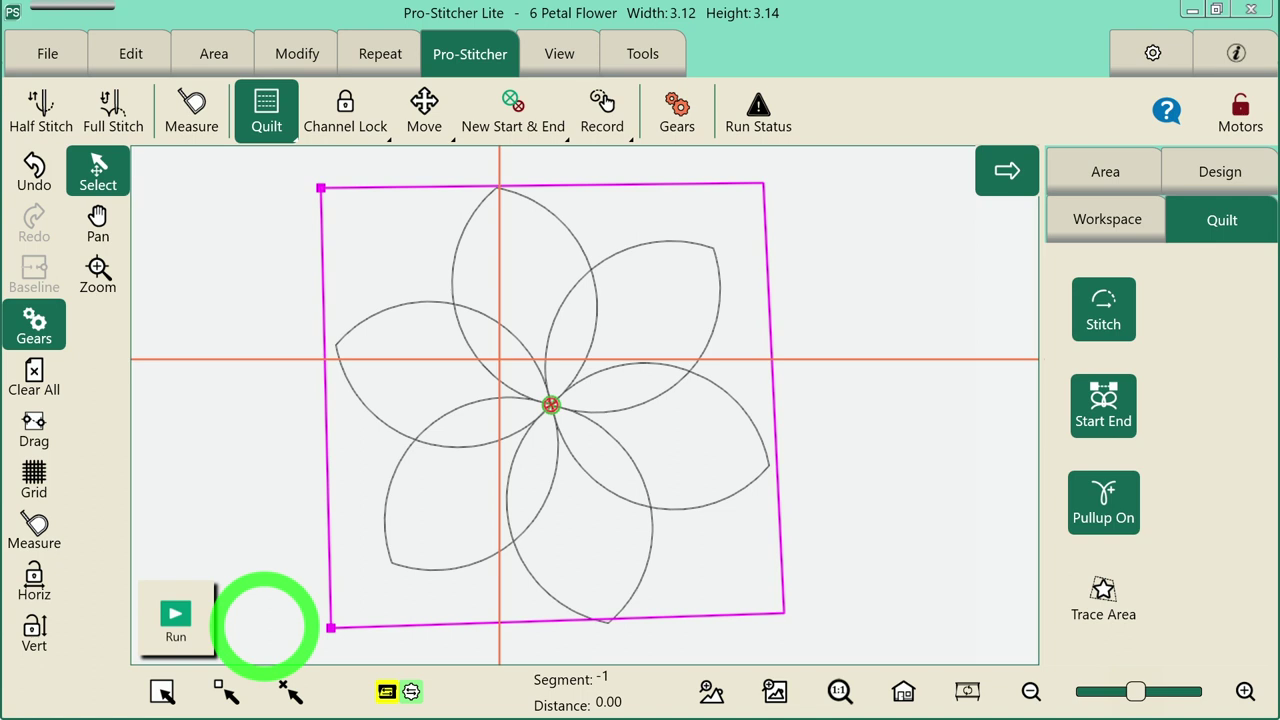
left_click(175, 618)
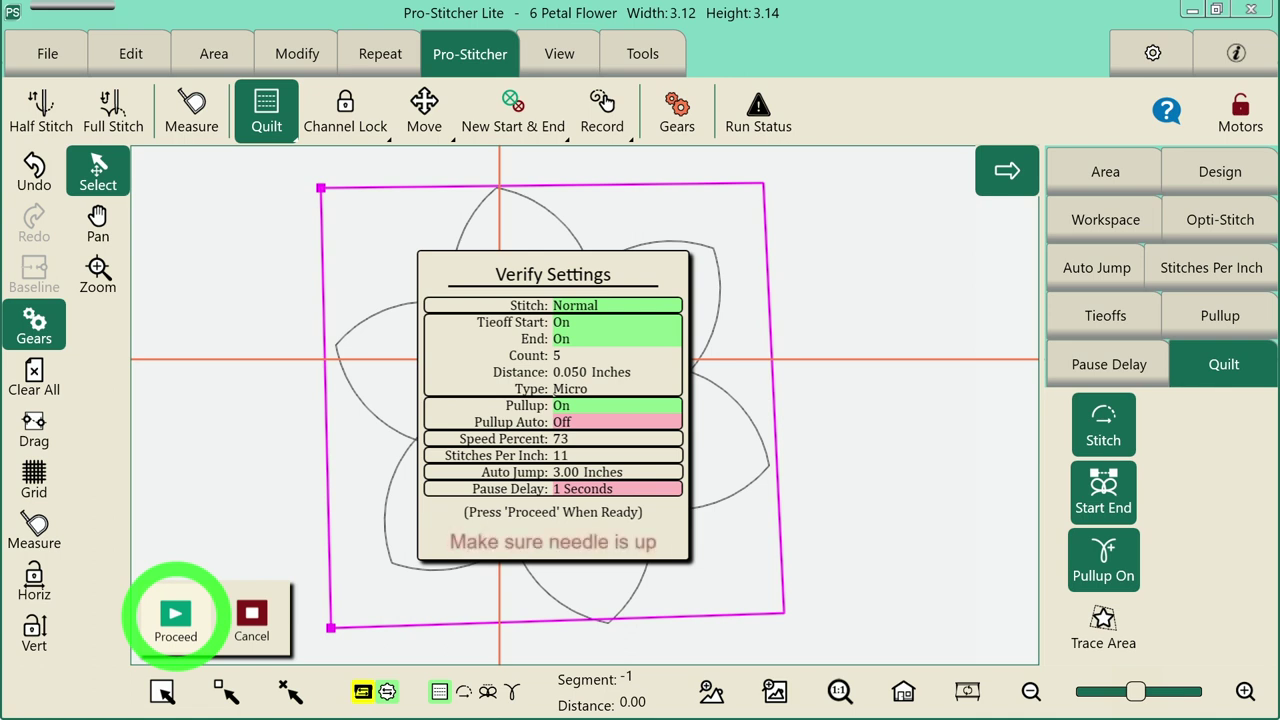
left_click(175, 618)
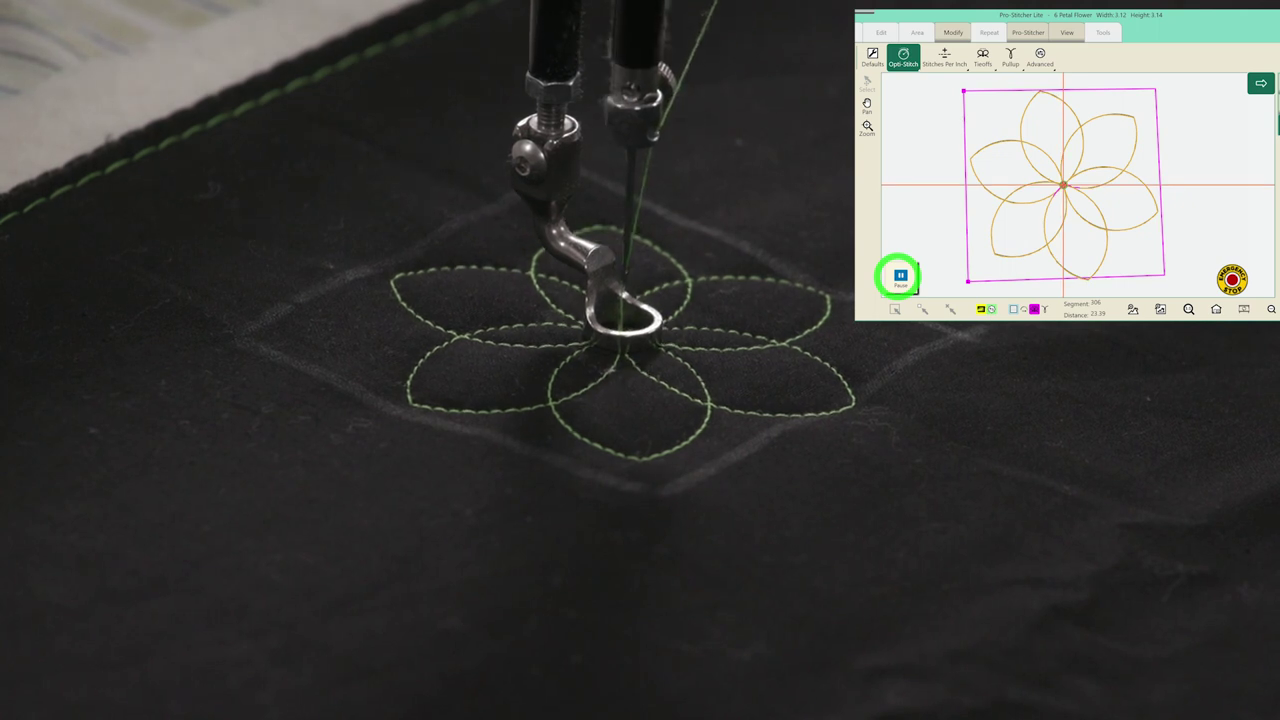
- Pause the machine once the 6 Petal Flower finishes stitching
left_click(900, 276)
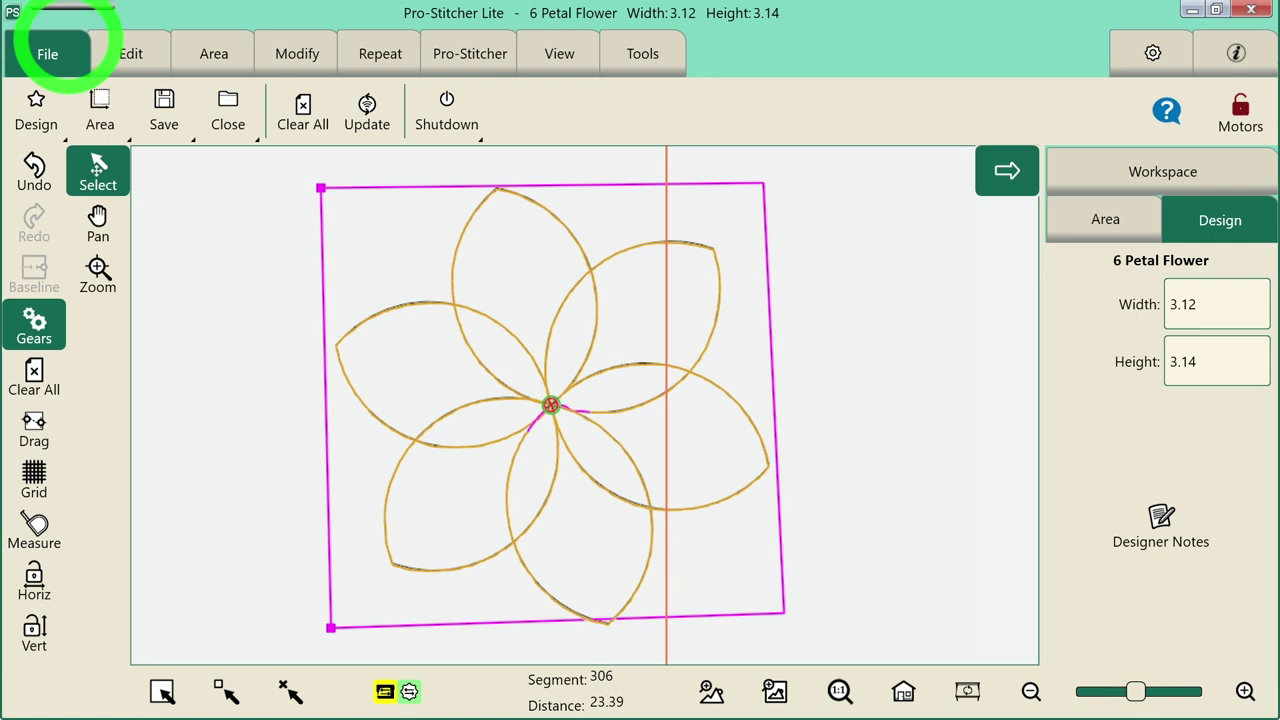
- Clear the flower design and view the whole red frame-space area
left_click(301, 113)
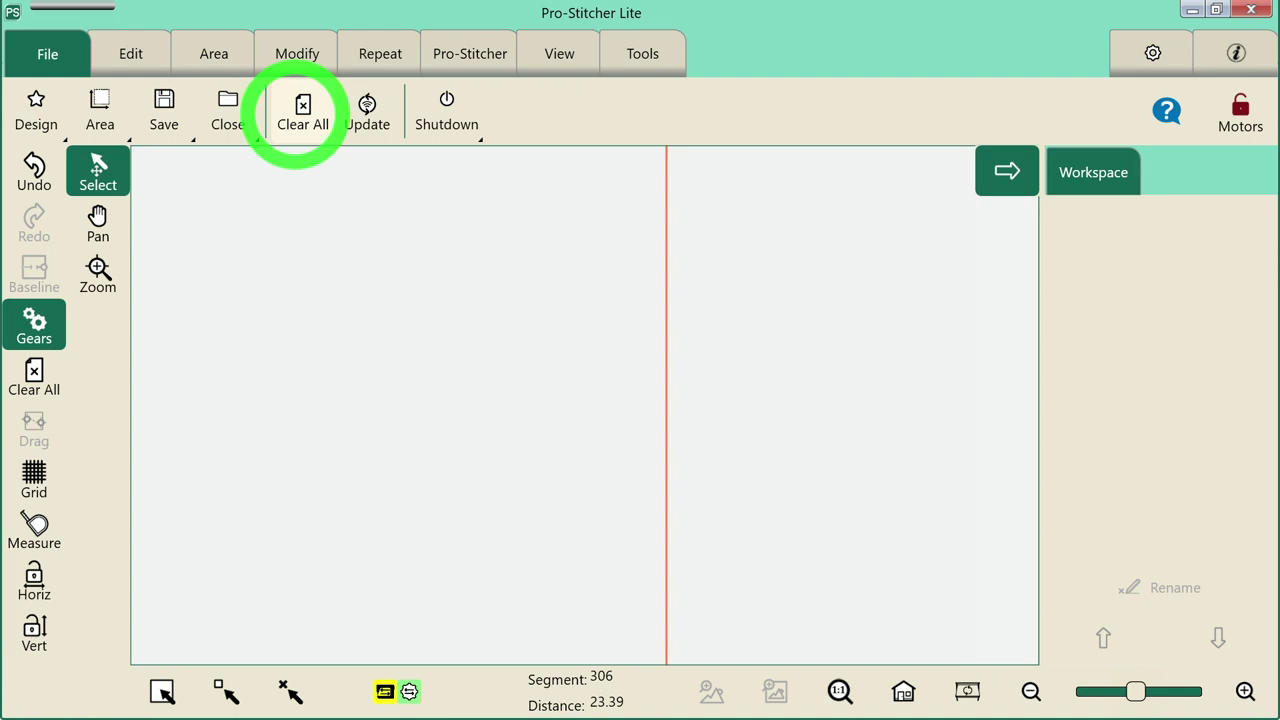
left_click(968, 691)
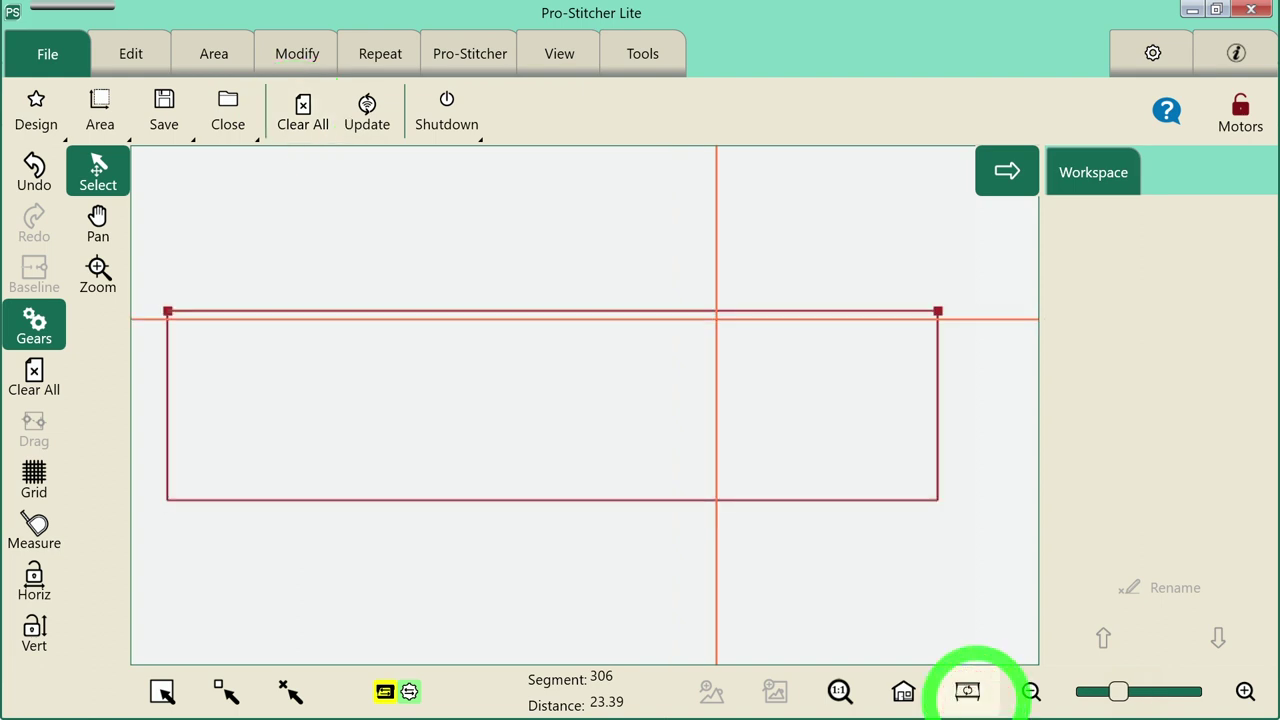